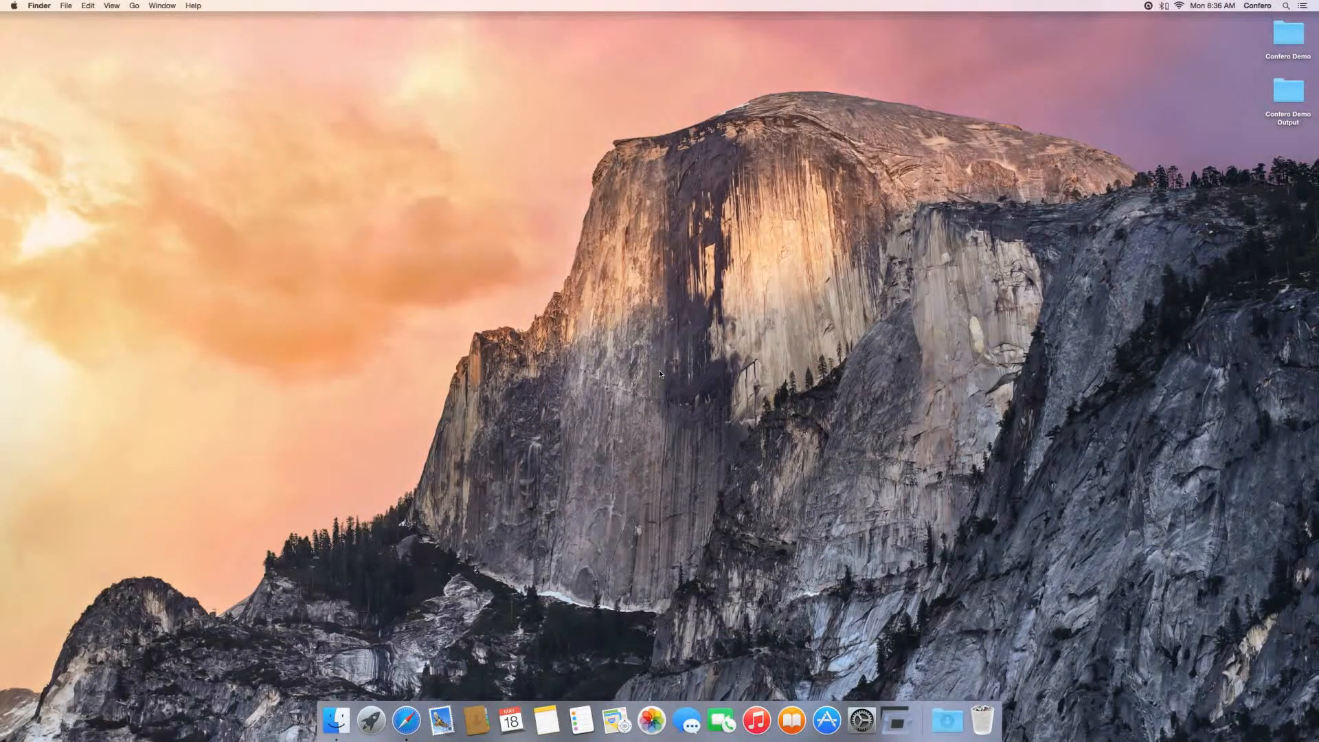
Step: Launch Confero and save its QR code to the Desktop as ConferoQRCode.png
click(900, 718)
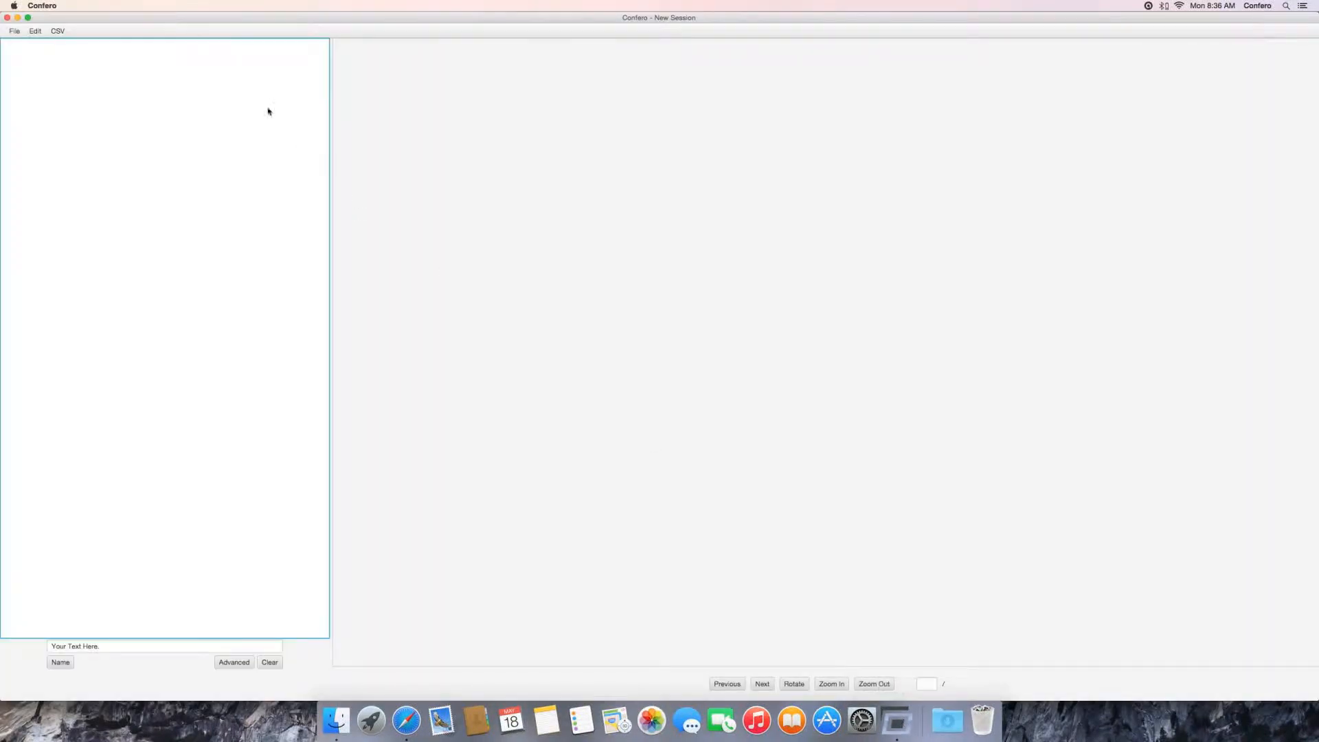
click(14, 31)
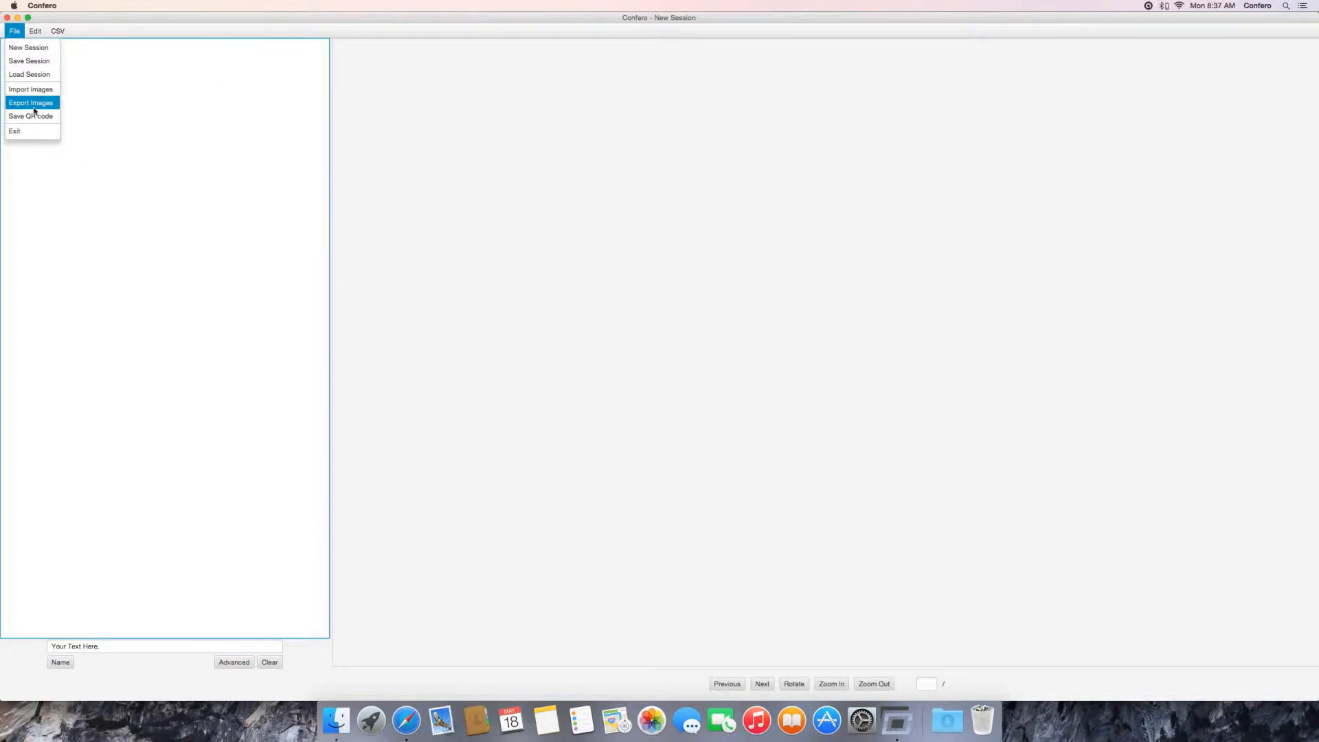
click(33, 114)
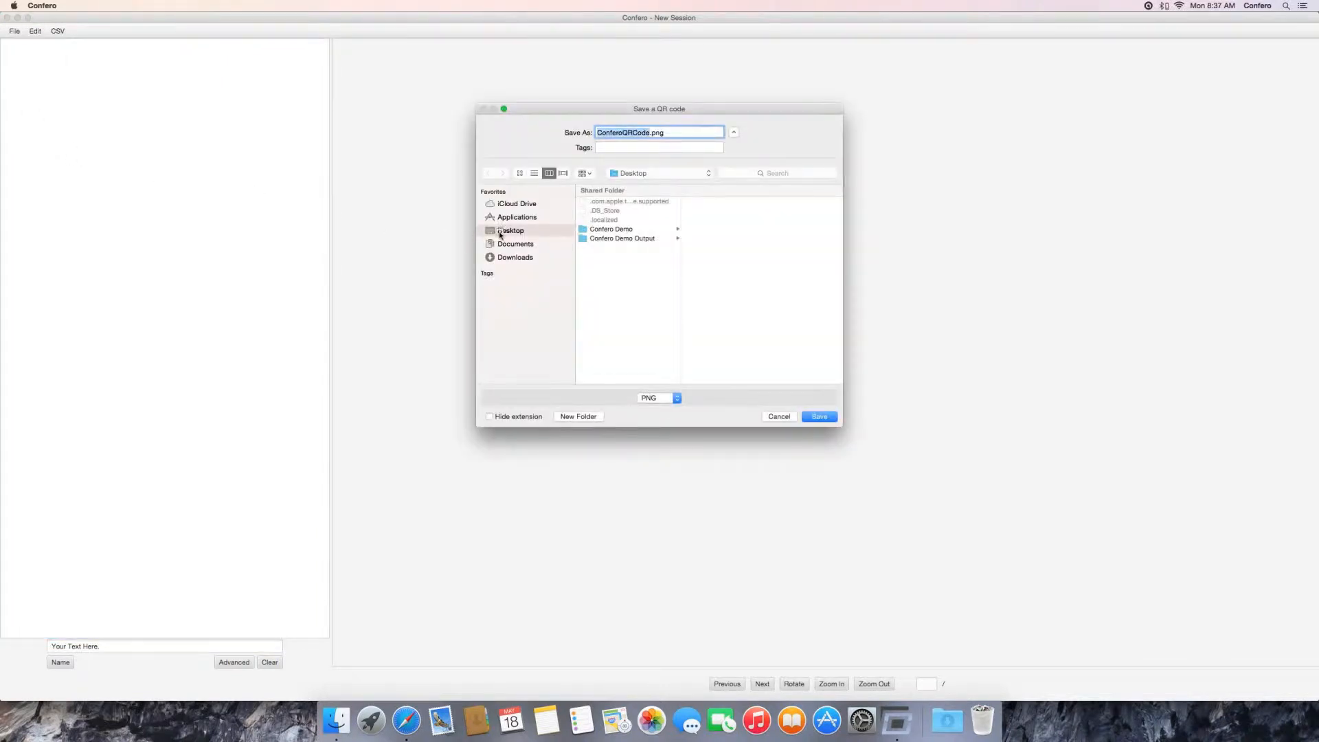
click(819, 417)
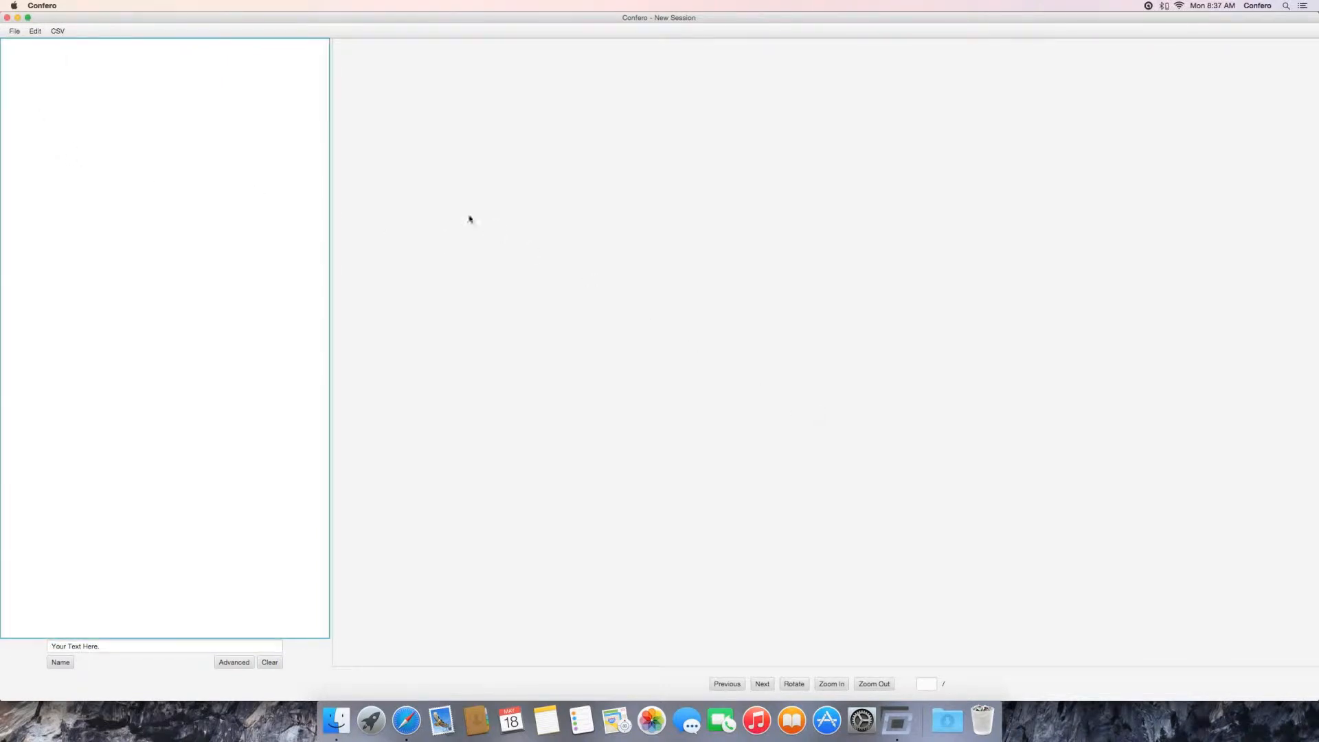
Step: Minimize Confero and open ConferoQRCode.png from the desktop in Preview
click(17, 18)
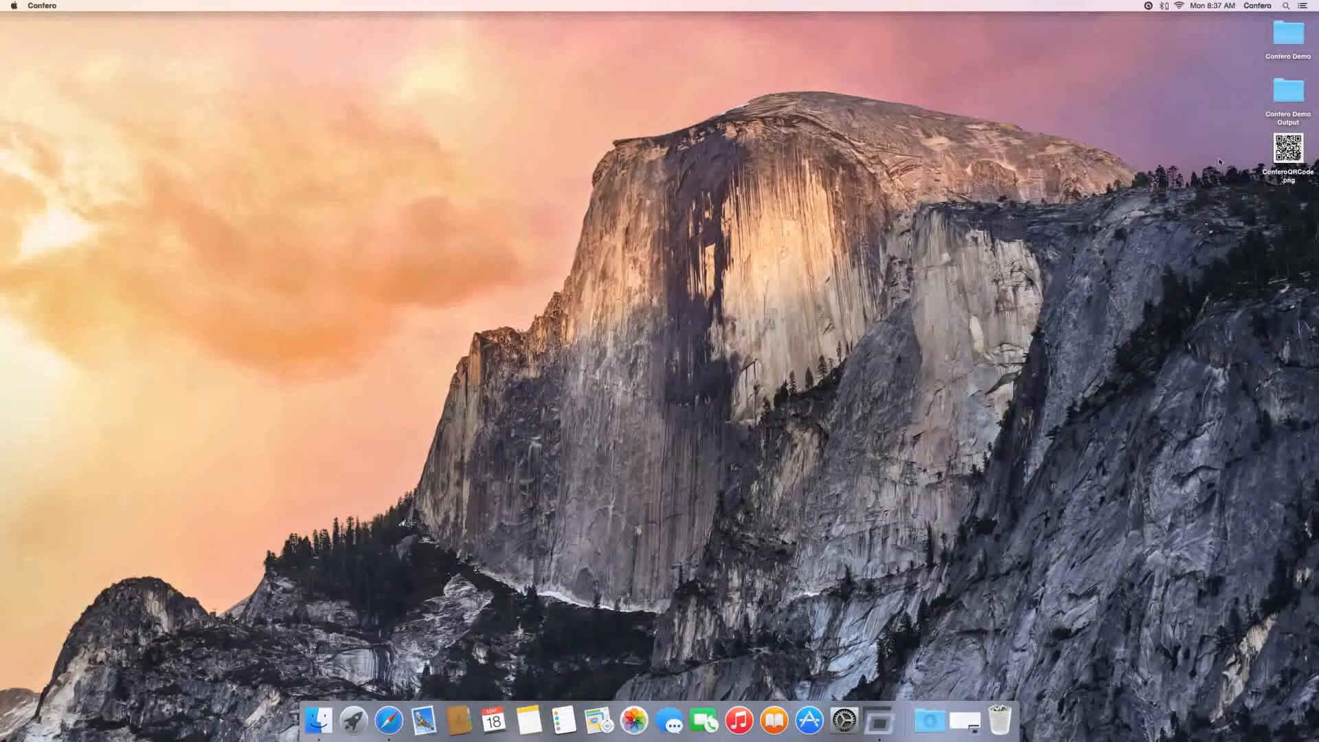
click(1288, 147)
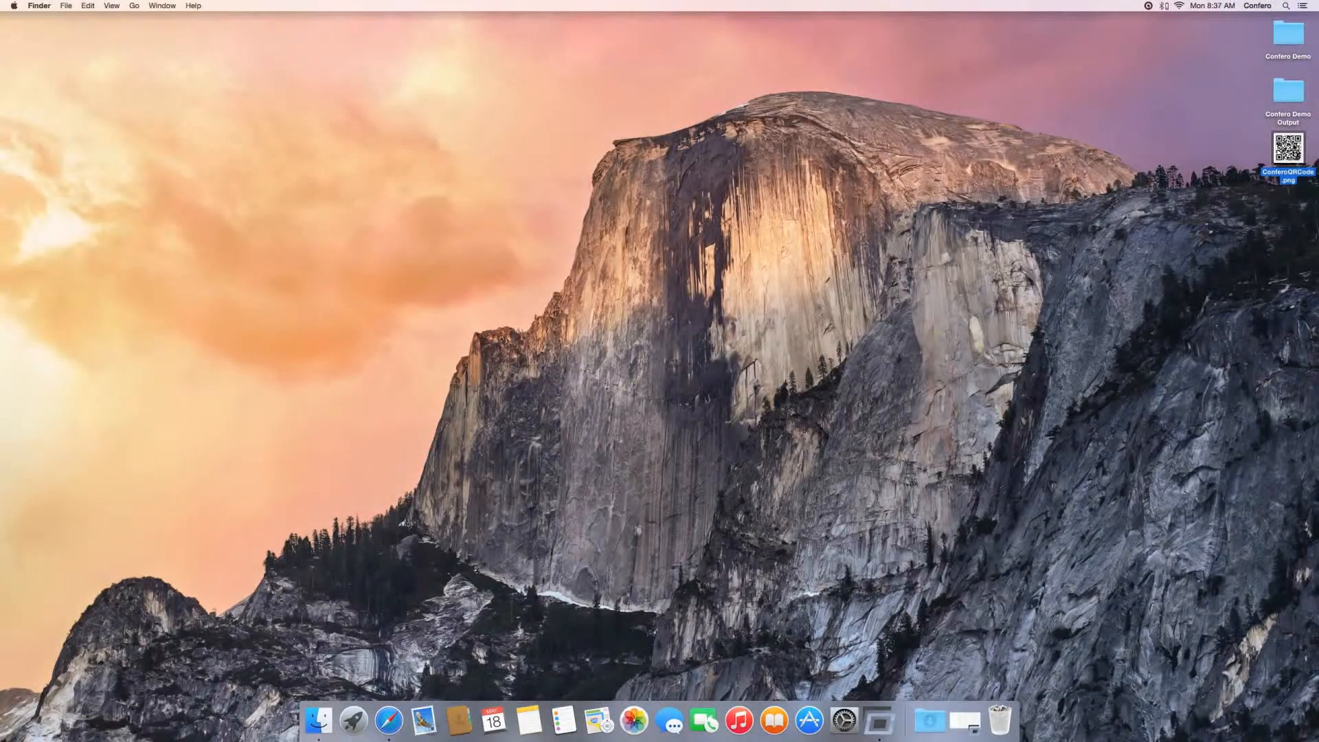
double_click(1298, 145)
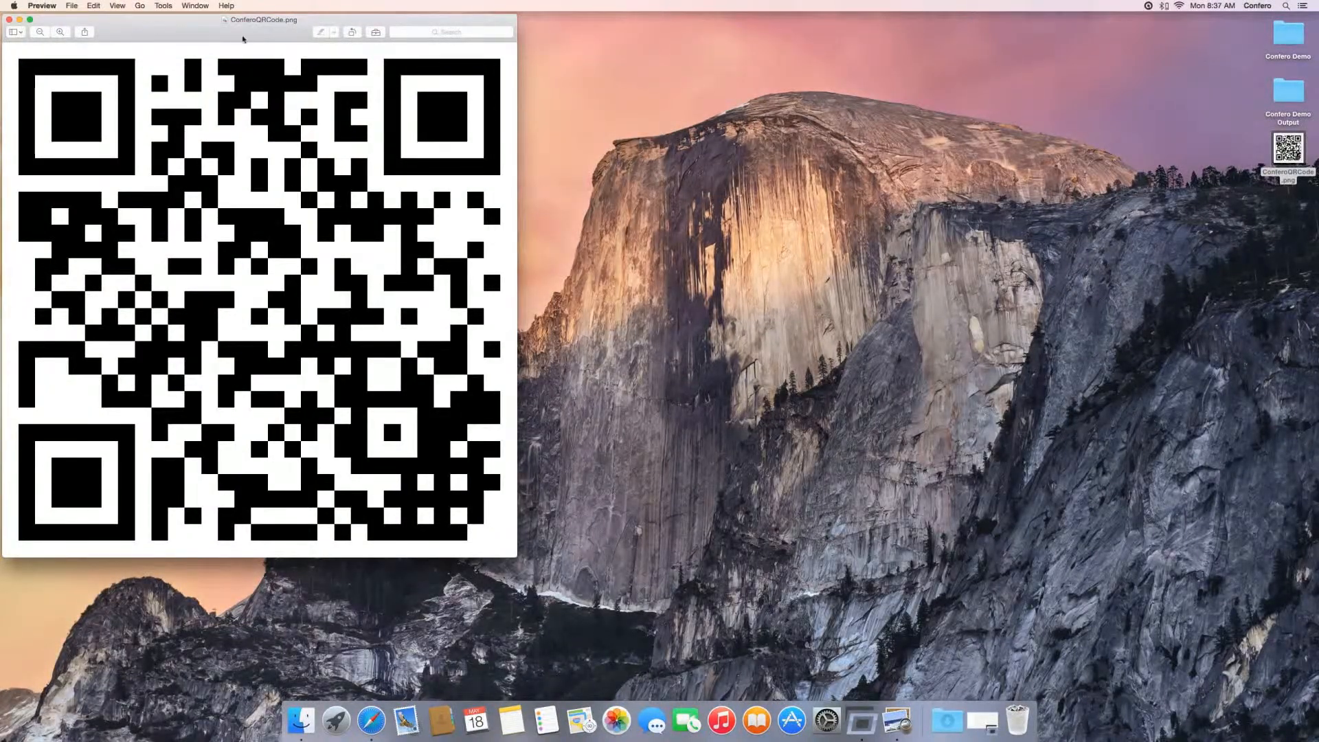
click(71, 5)
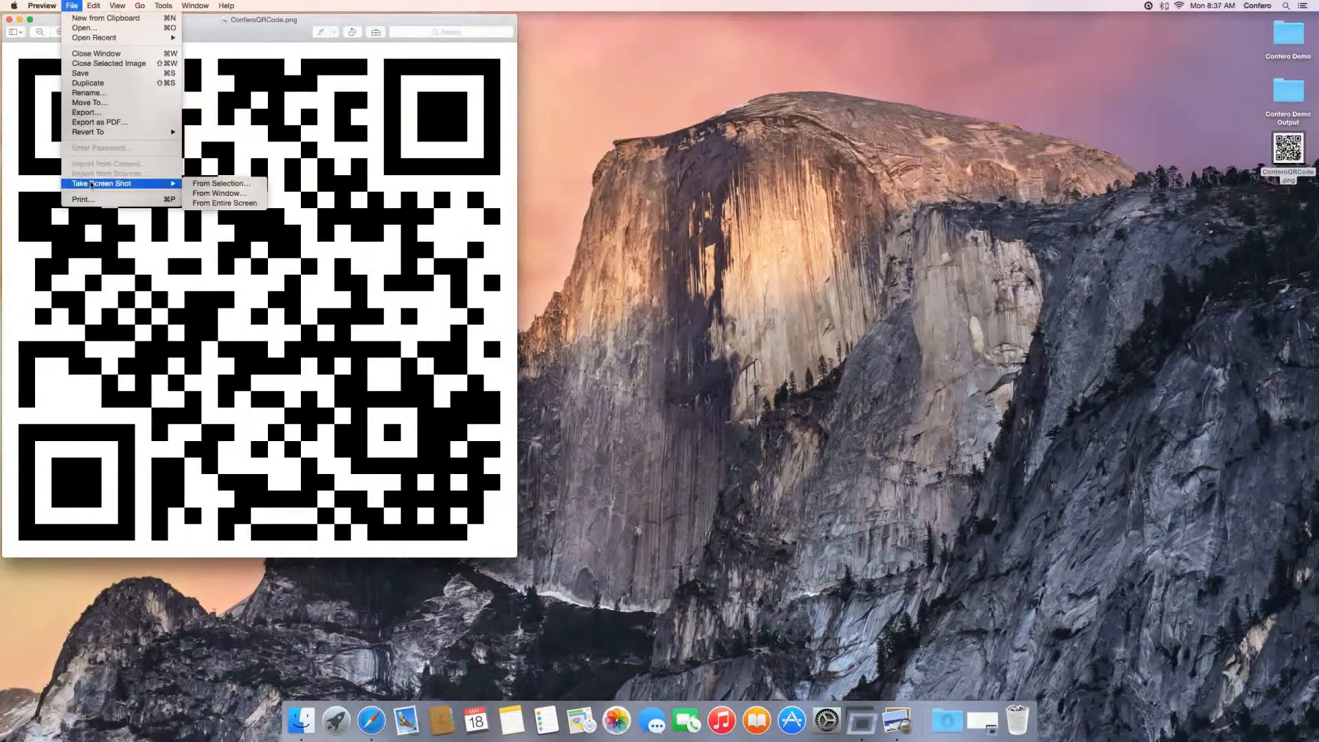
click(103, 200)
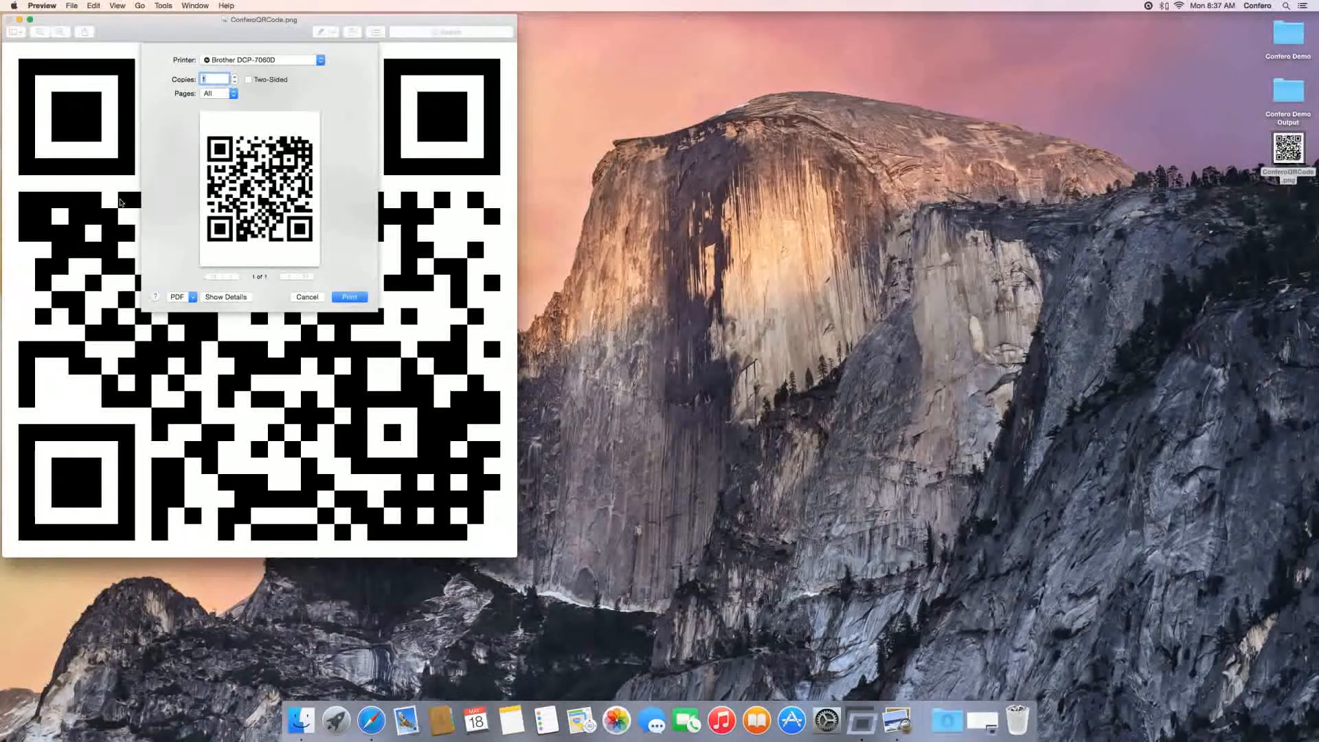
click(307, 298)
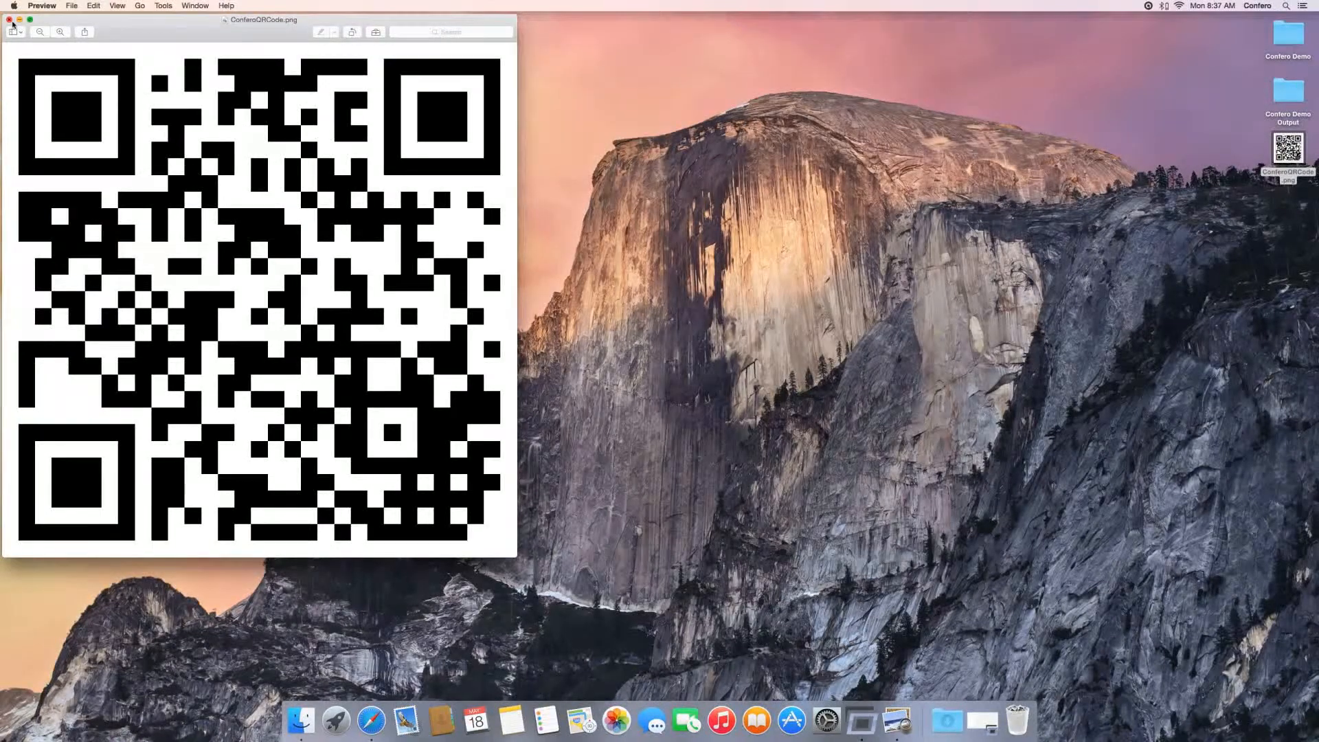
Step: Bring up the detailed print settings for the QR code image and set a custom scale of 25%
key(super+p)
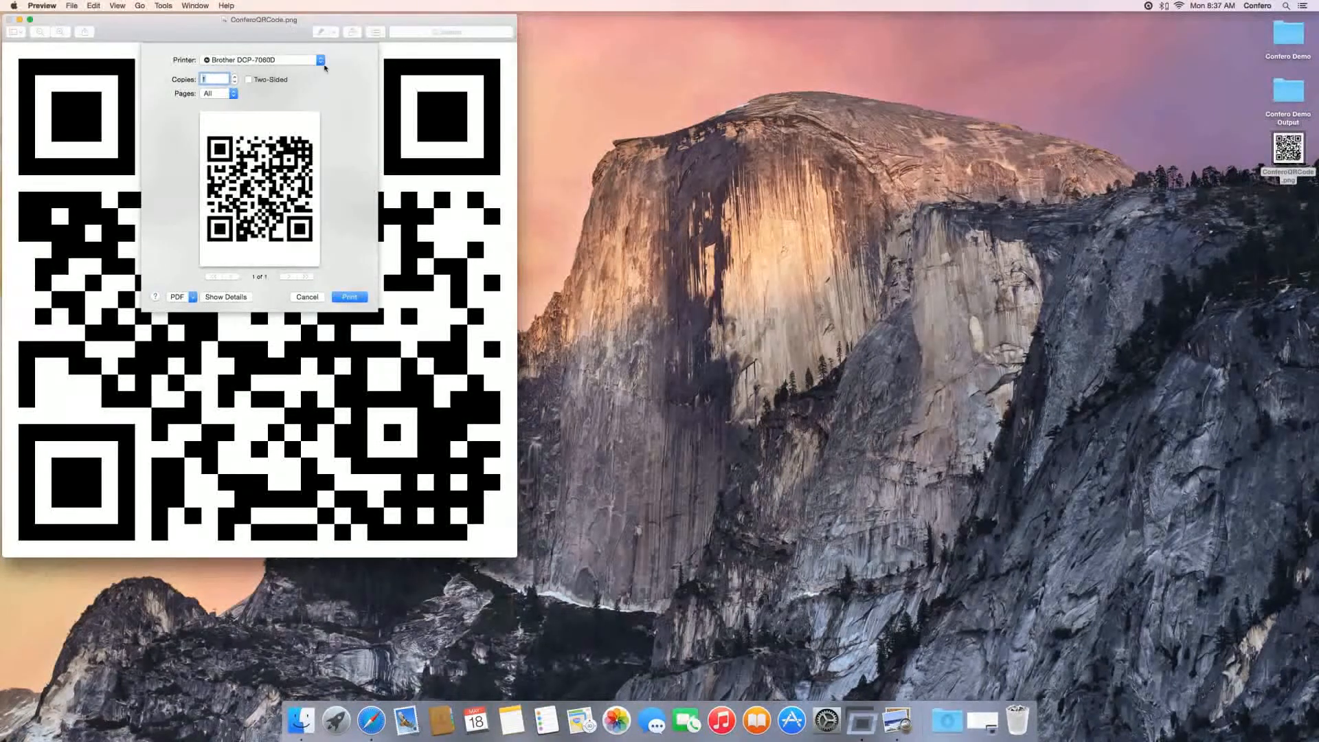
click(239, 298)
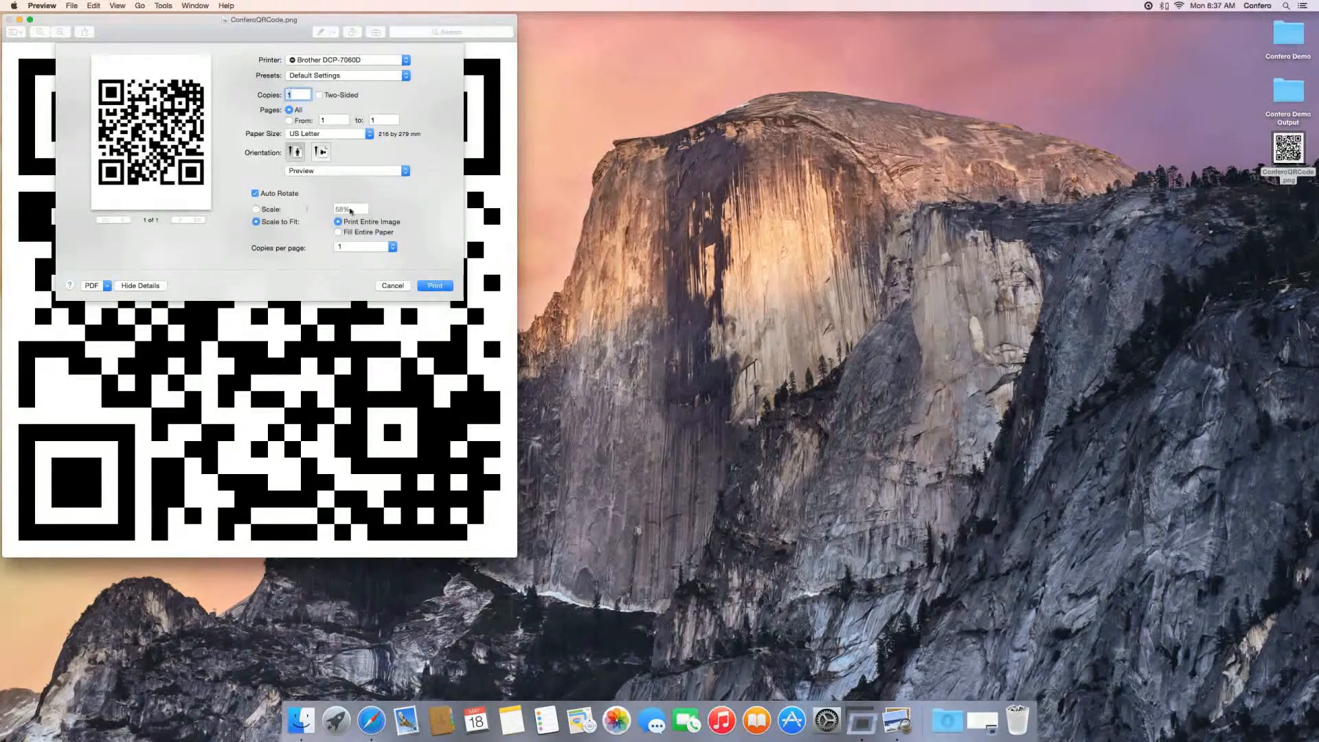
click(257, 209)
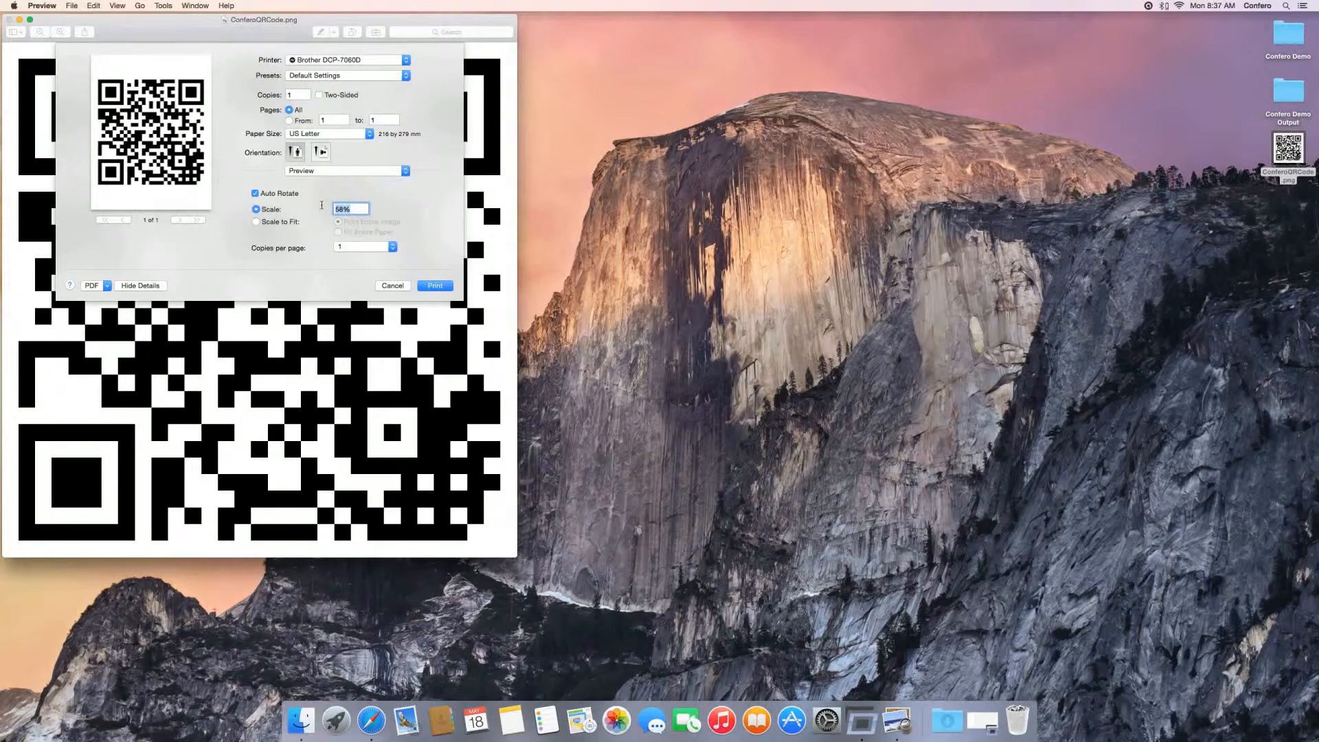
text(25)
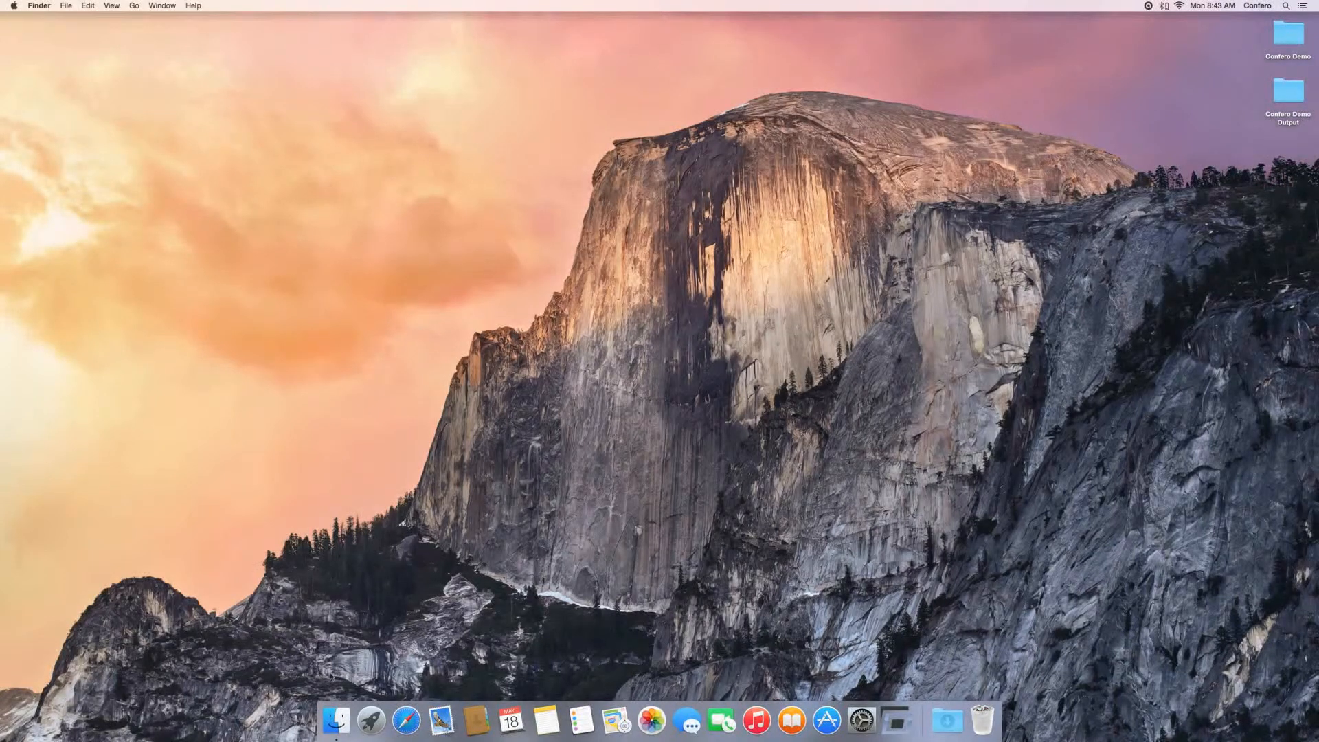
Step: Open a new Finder window and browse the CANON_DC card to the DCIM subfolder 105CANON
key(super+n)
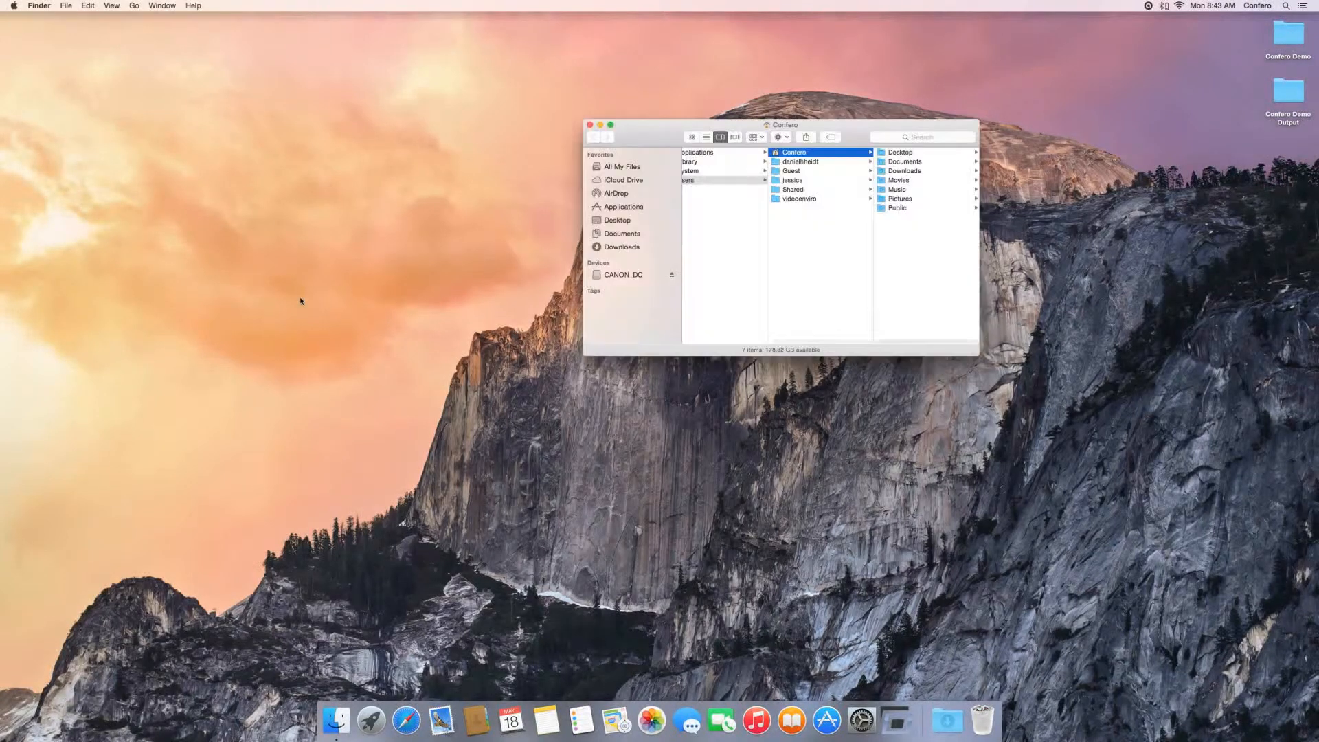
click(620, 275)
drag(672, 138, 590, 137)
click(658, 154)
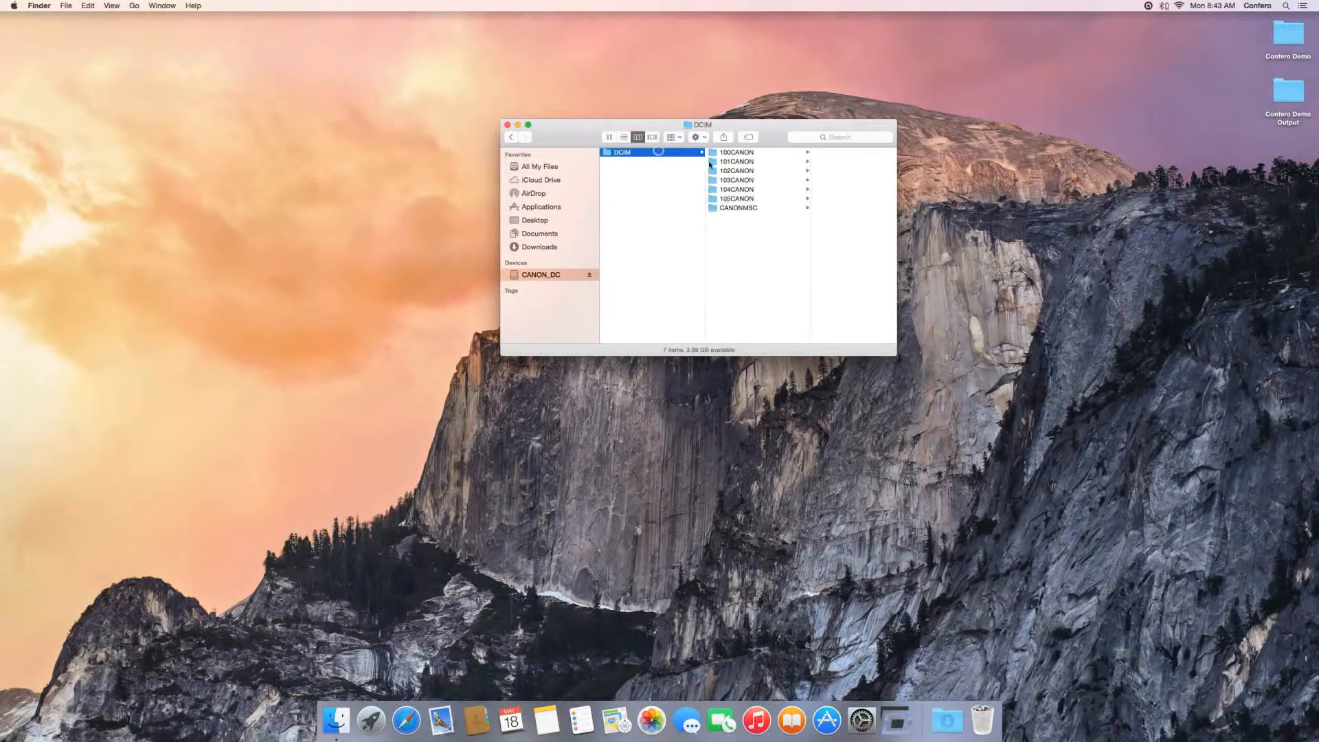
click(732, 198)
Step: Preview the camera photos one after another from IMG_2284.JPG to IMG_2288.JPG
click(818, 152)
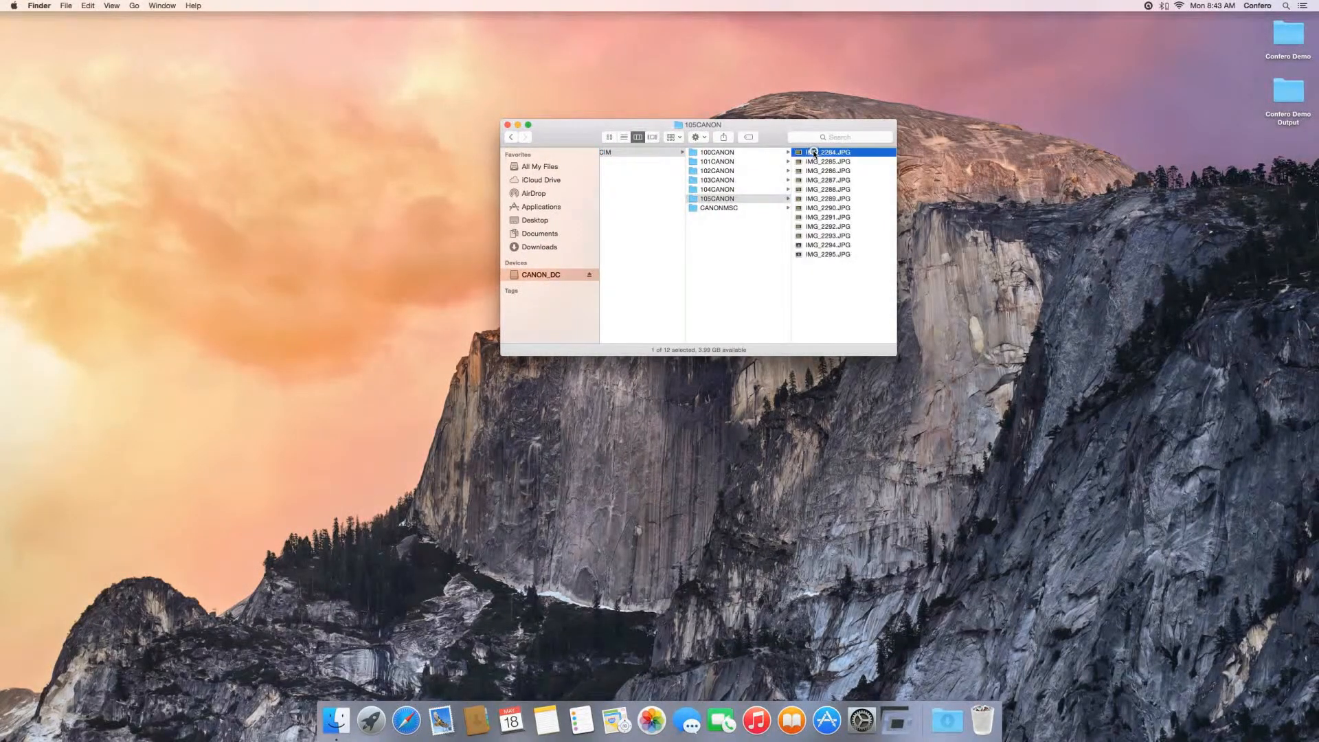
key(space)
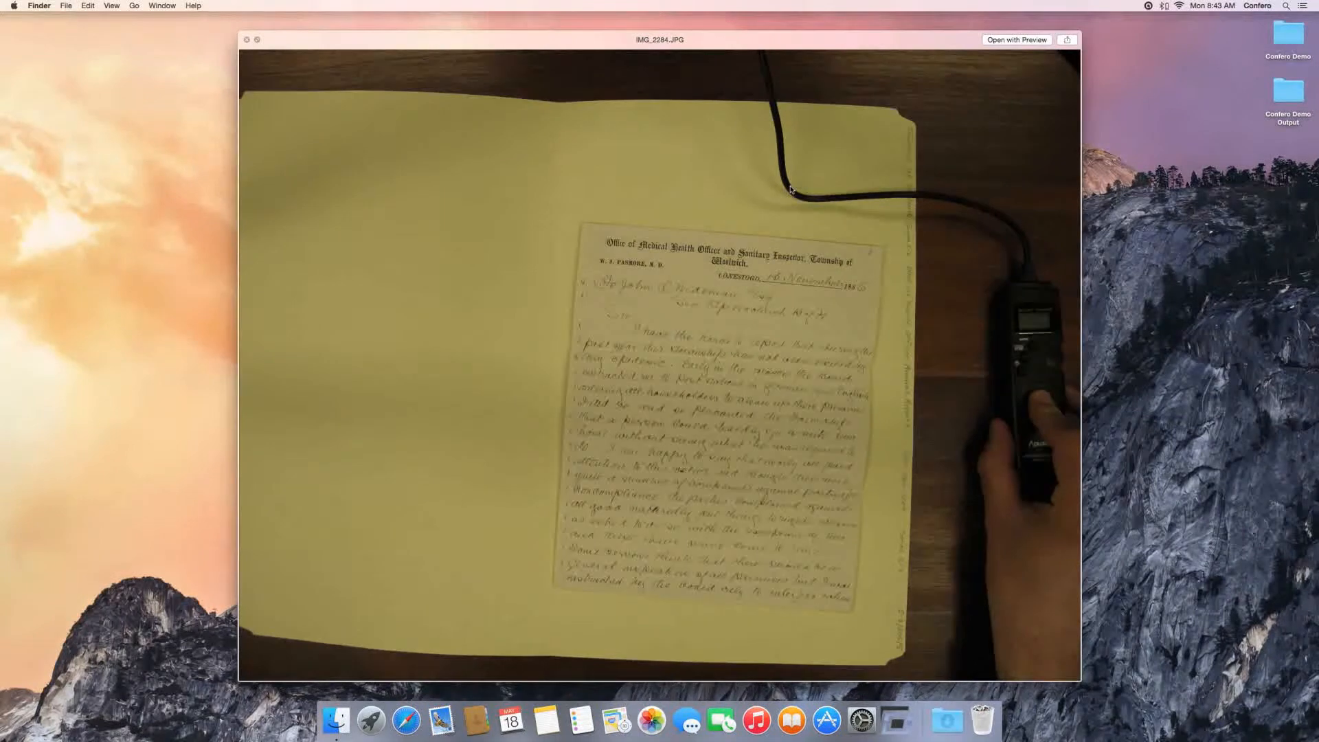
key(Down)
key(Down)
key(Down)
key(Down)
key(space)
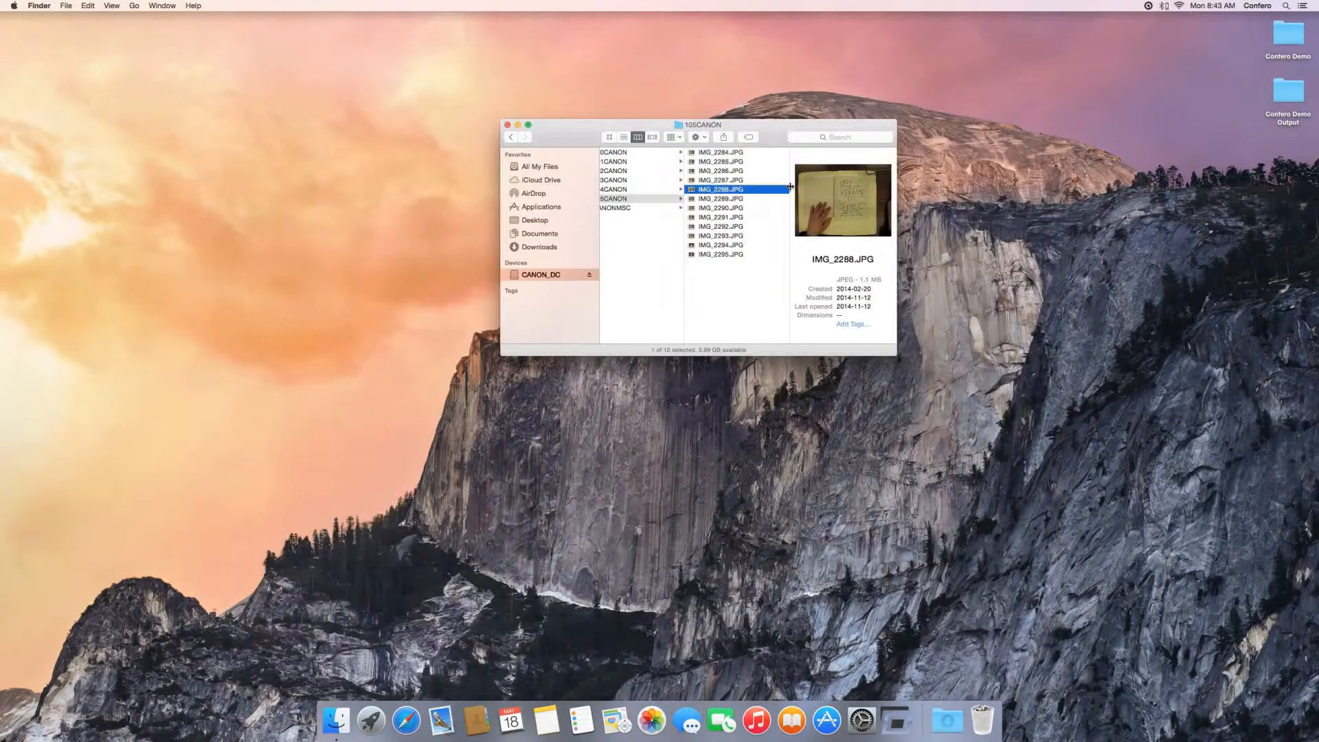
Step: Select IMG_2284.JPG through IMG_2295.JPG in 105CANON and open the desktop folder Confero Demo in a separate, non-overlapping window
click(749, 278)
click(738, 156)
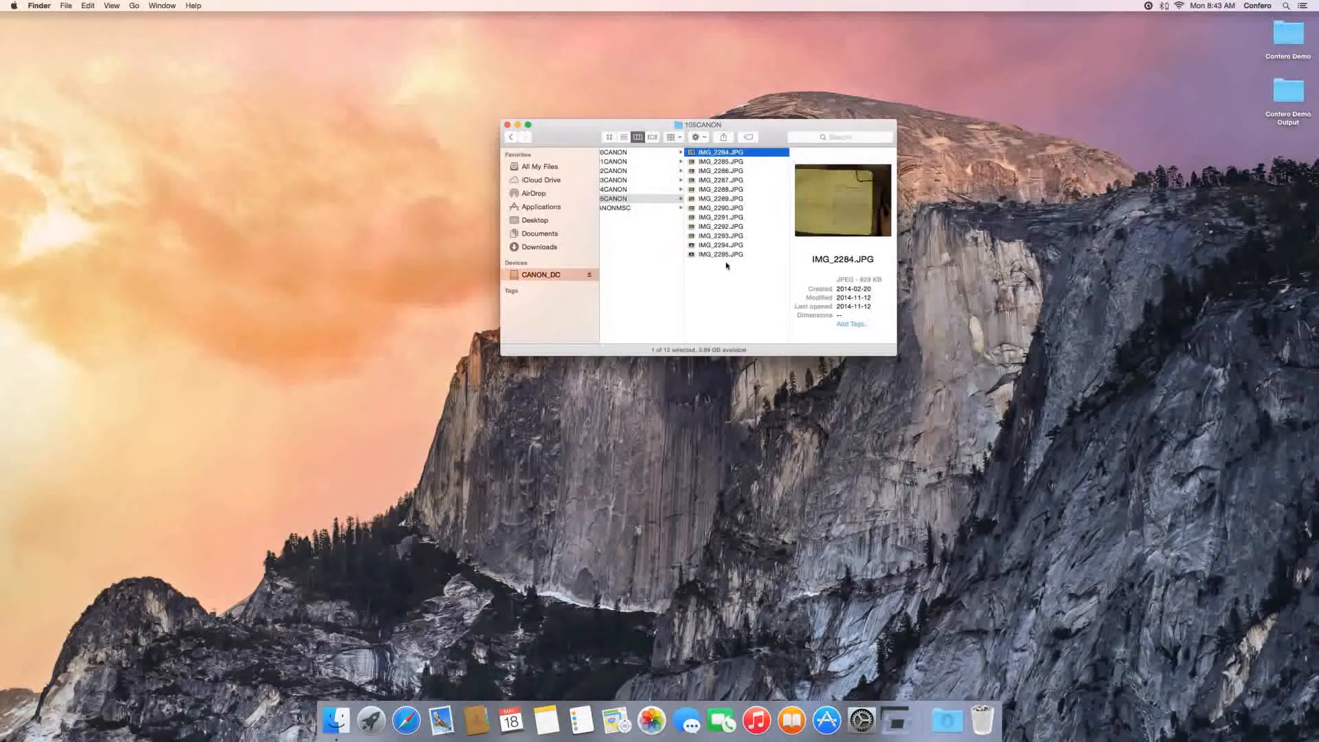
shift+click(726, 255)
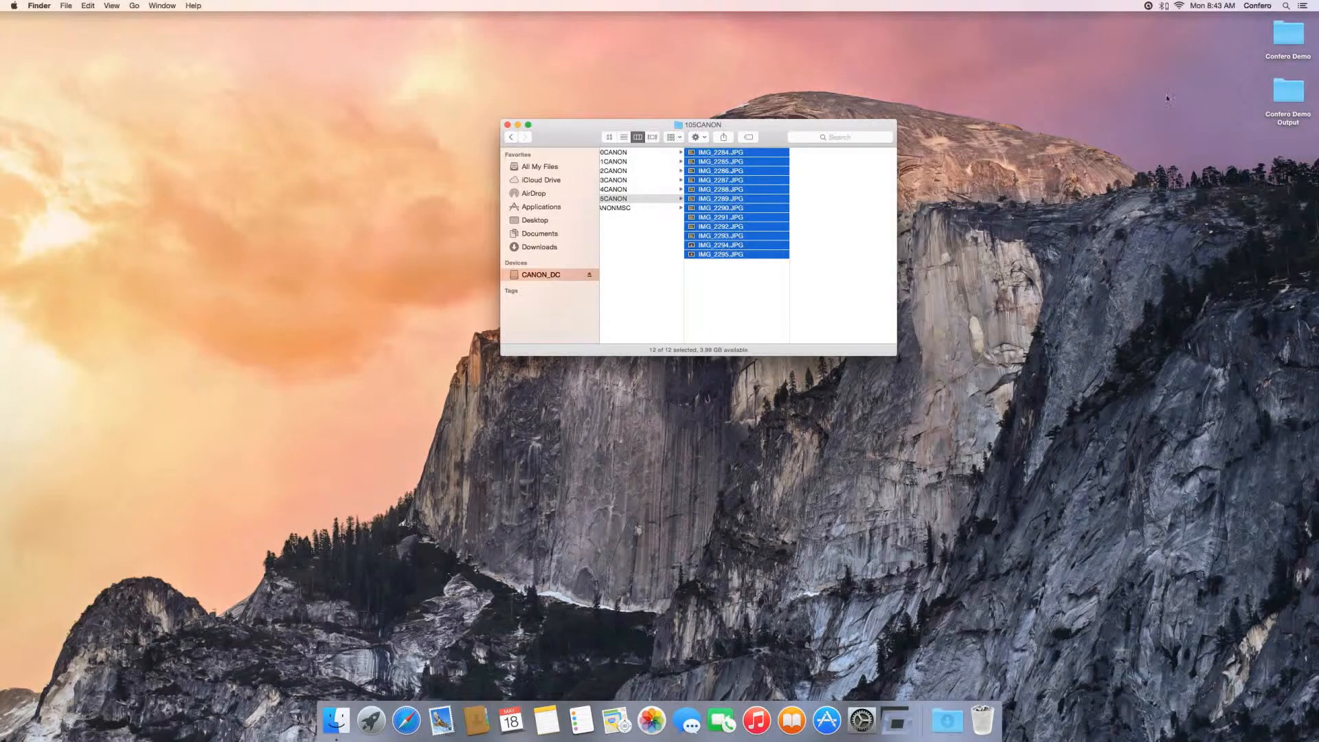
double_click(1288, 35)
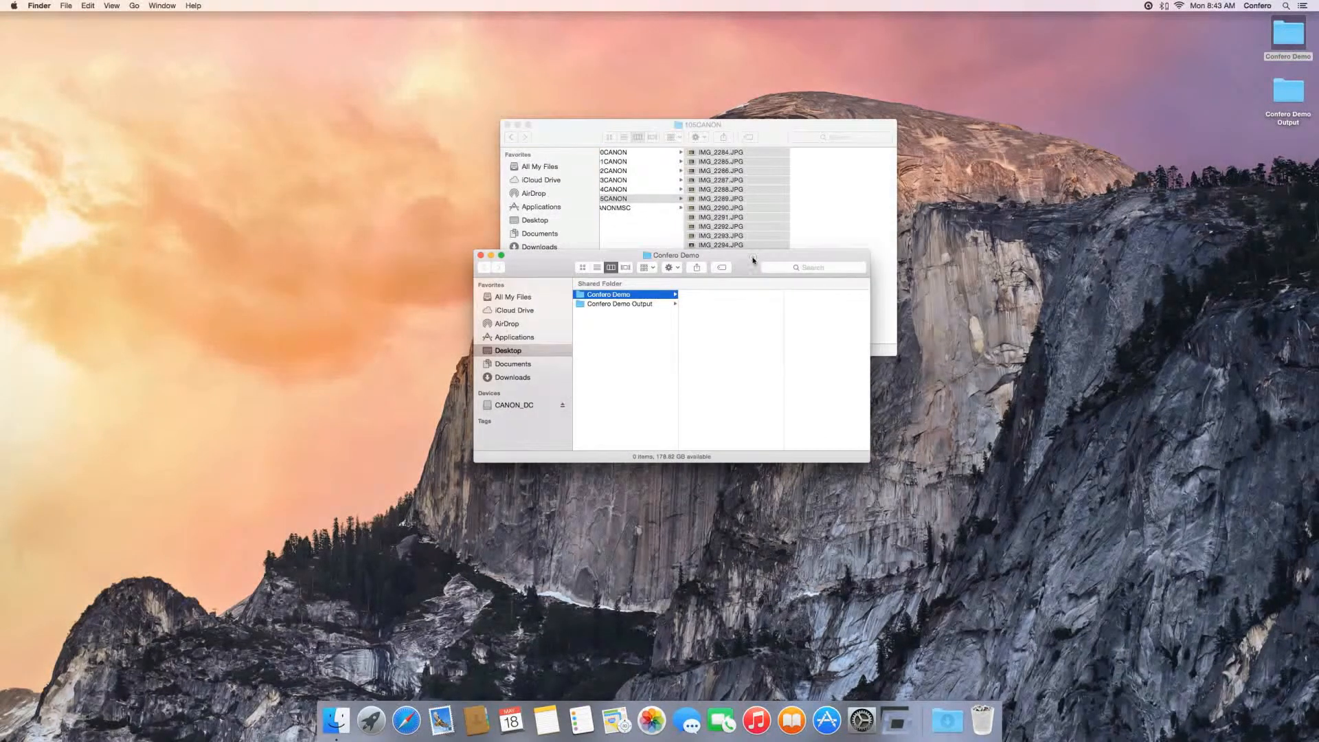
drag(753, 261, 1080, 423)
Step: Copy the 12 selected photos from 105CANON into the Confero Demo folder and close the camera card window
click(793, 132)
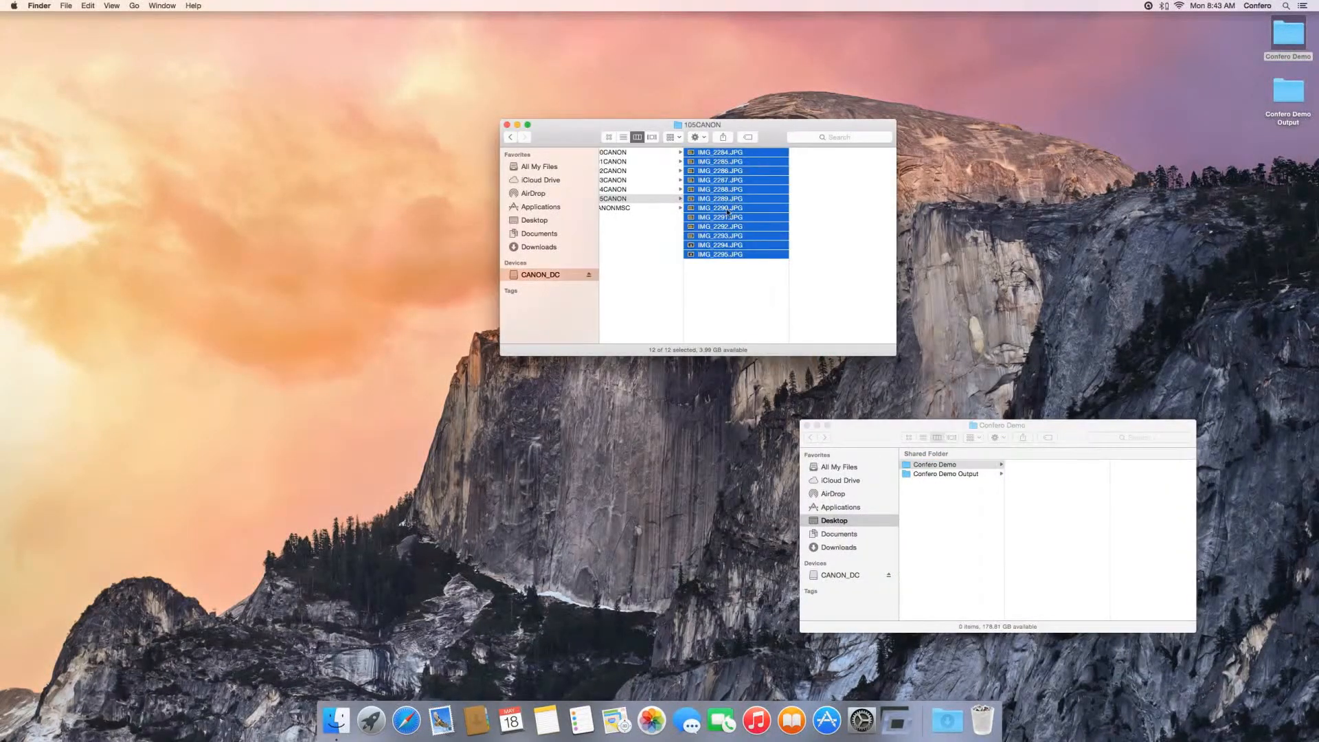
click(88, 5)
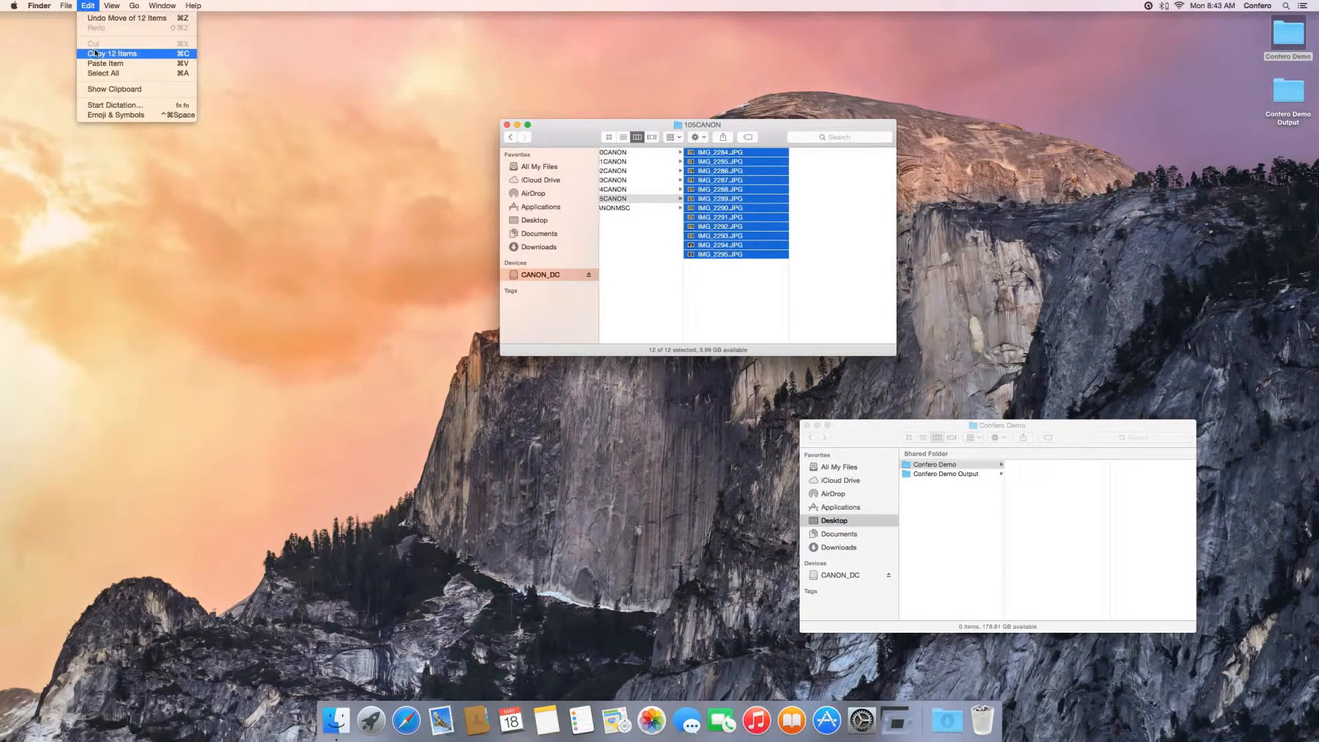
click(102, 54)
click(1114, 545)
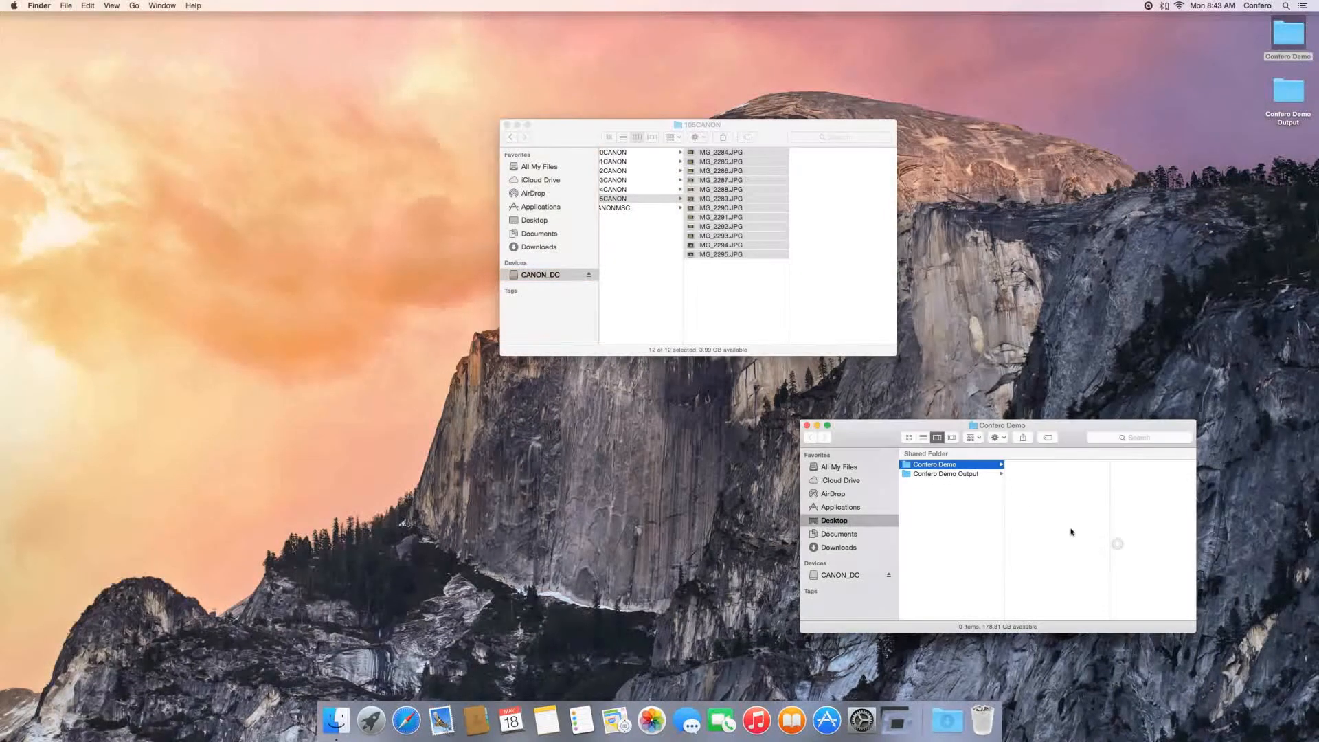
click(88, 5)
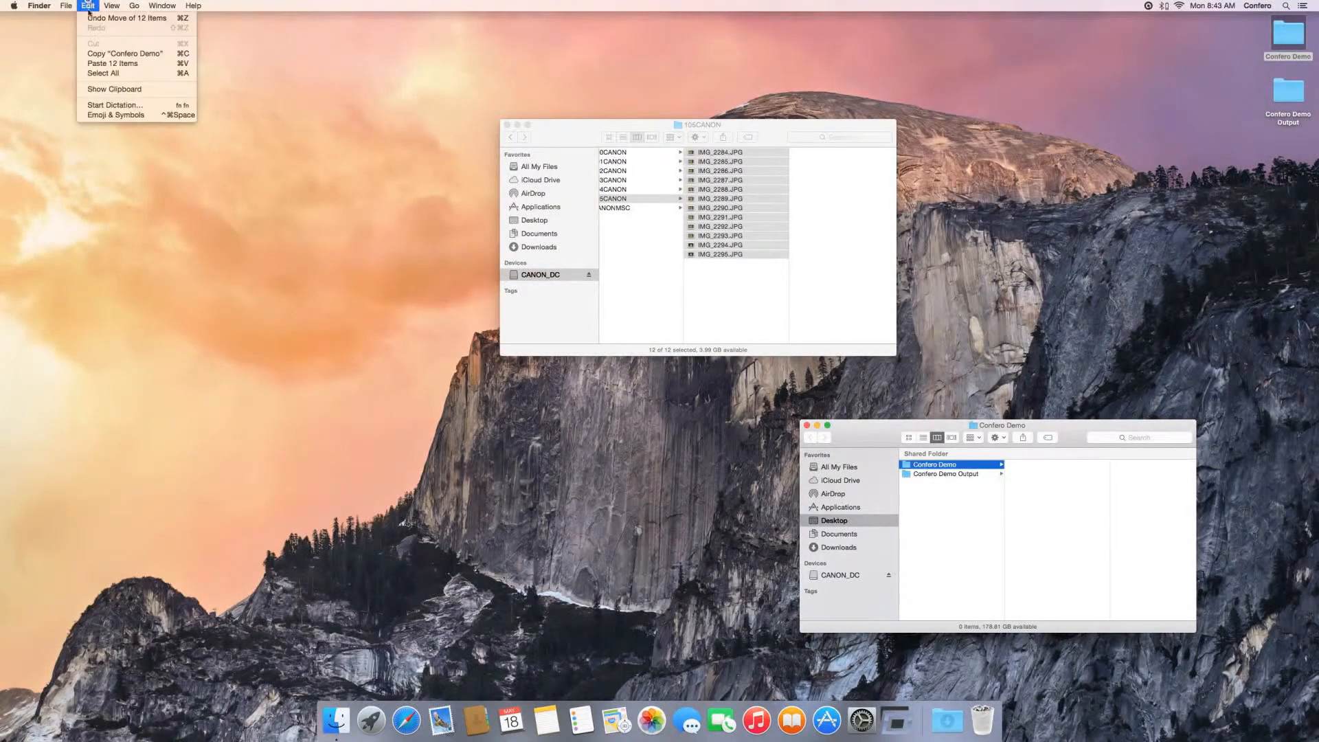
click(113, 63)
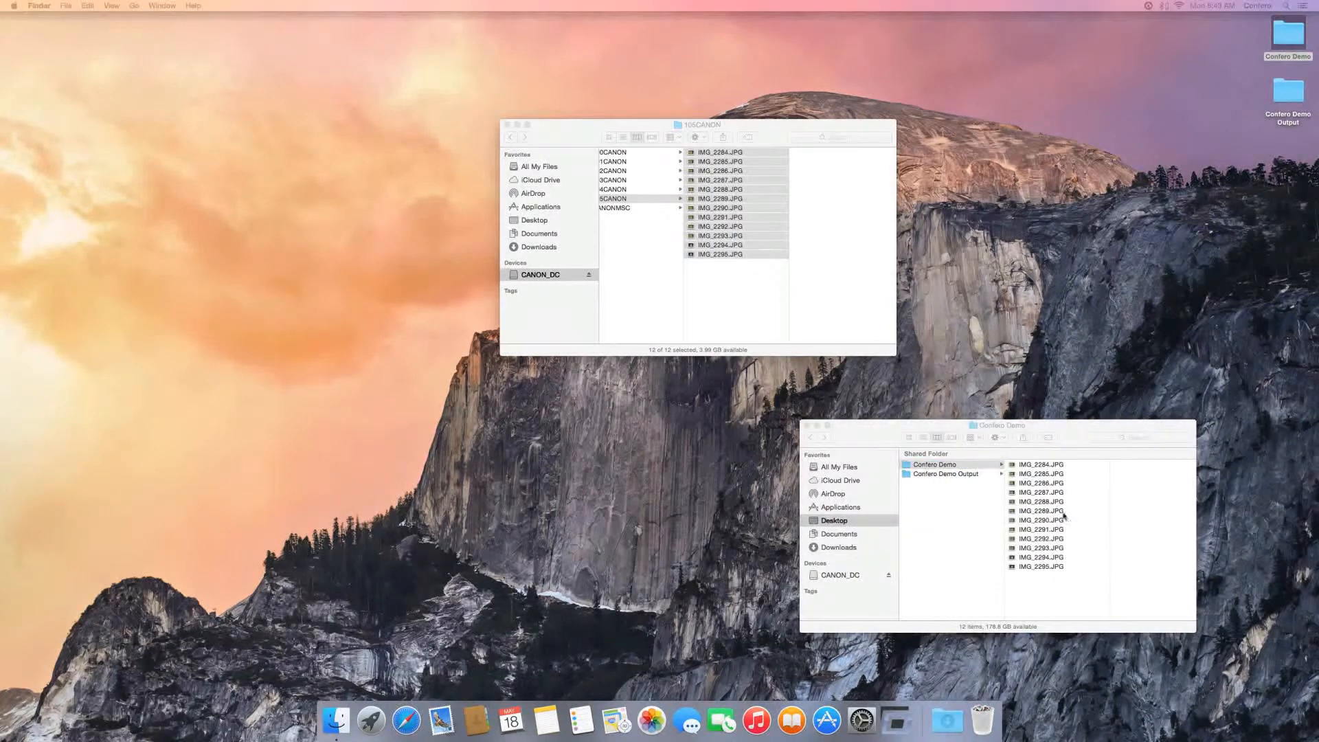
click(757, 306)
click(507, 124)
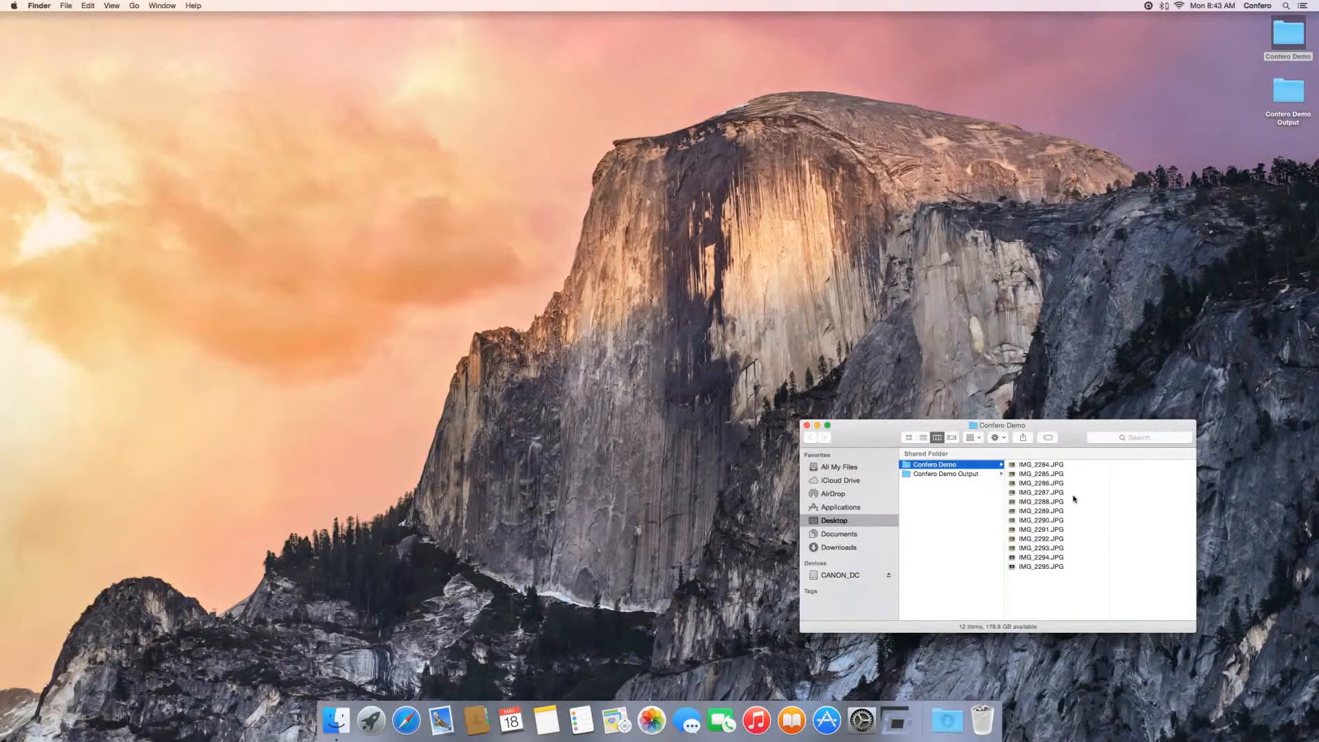
Step: Launch Confero and start an image import organized by QR codes with files examined by date created
click(905, 723)
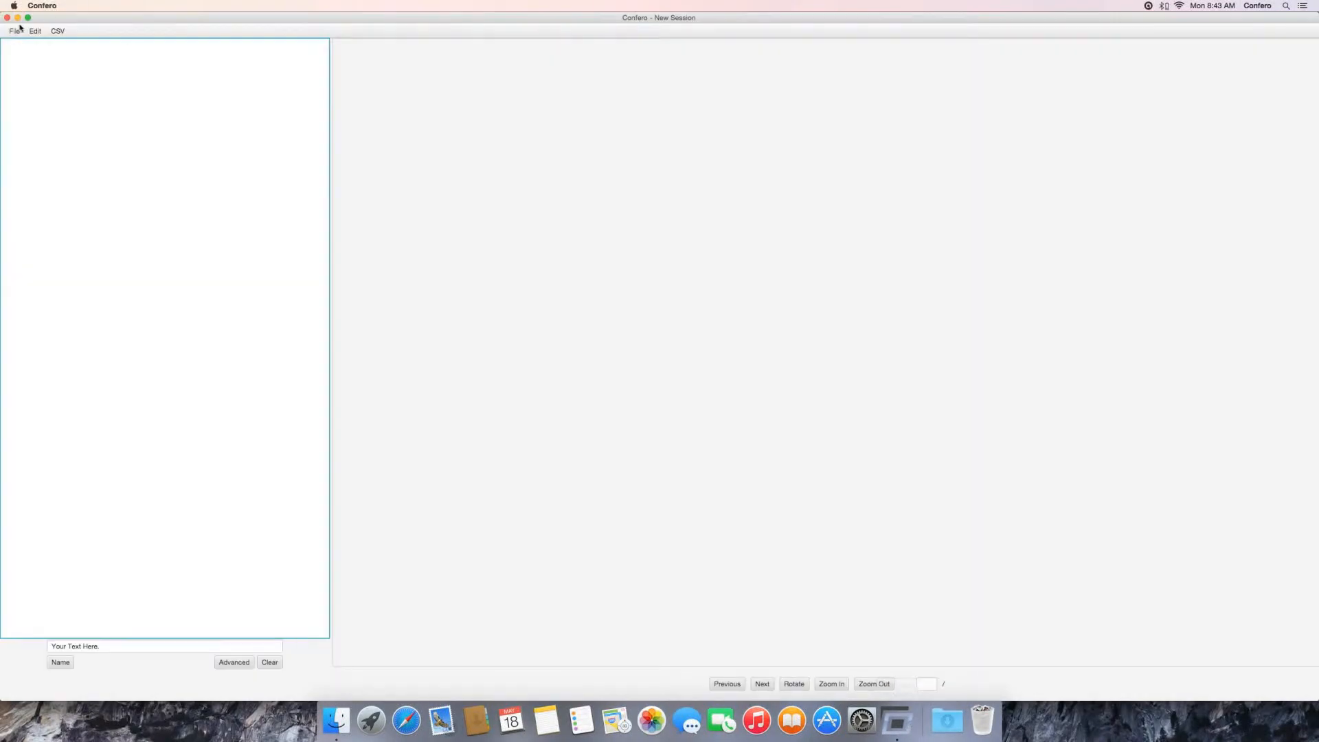
click(16, 32)
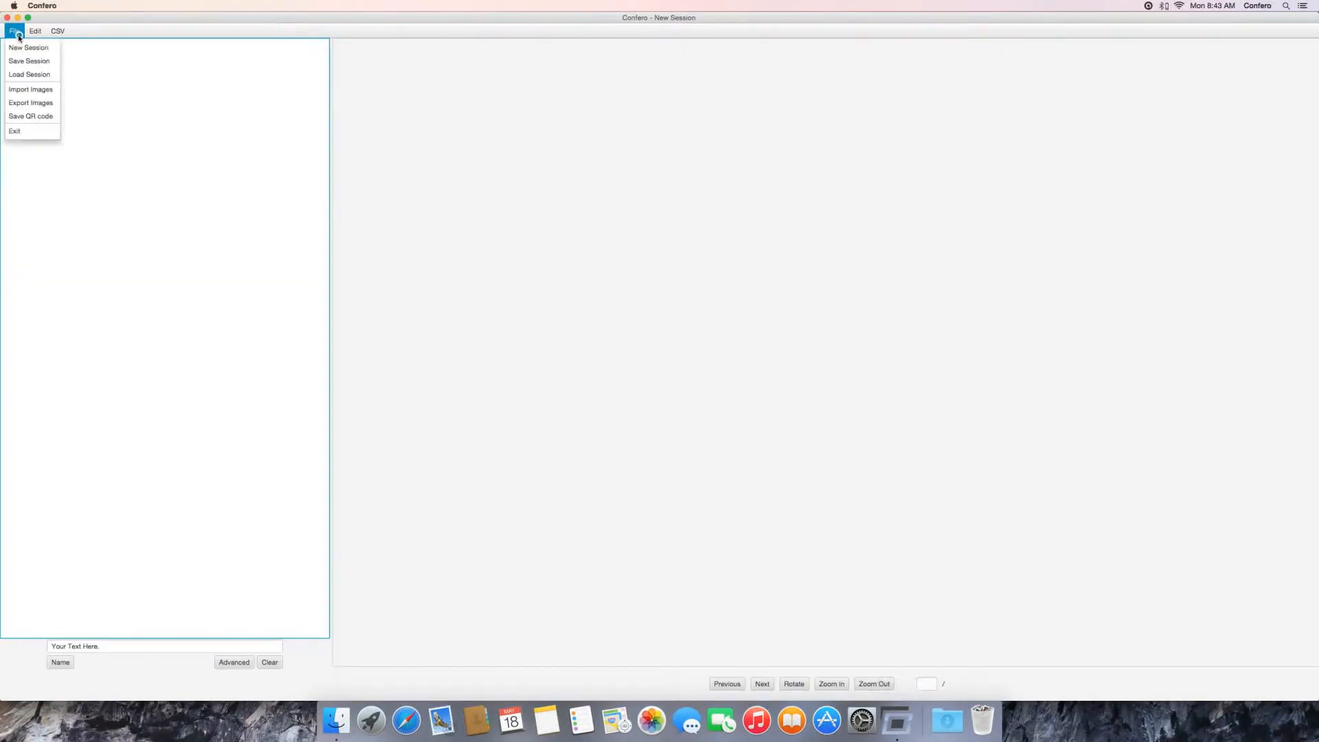
click(30, 89)
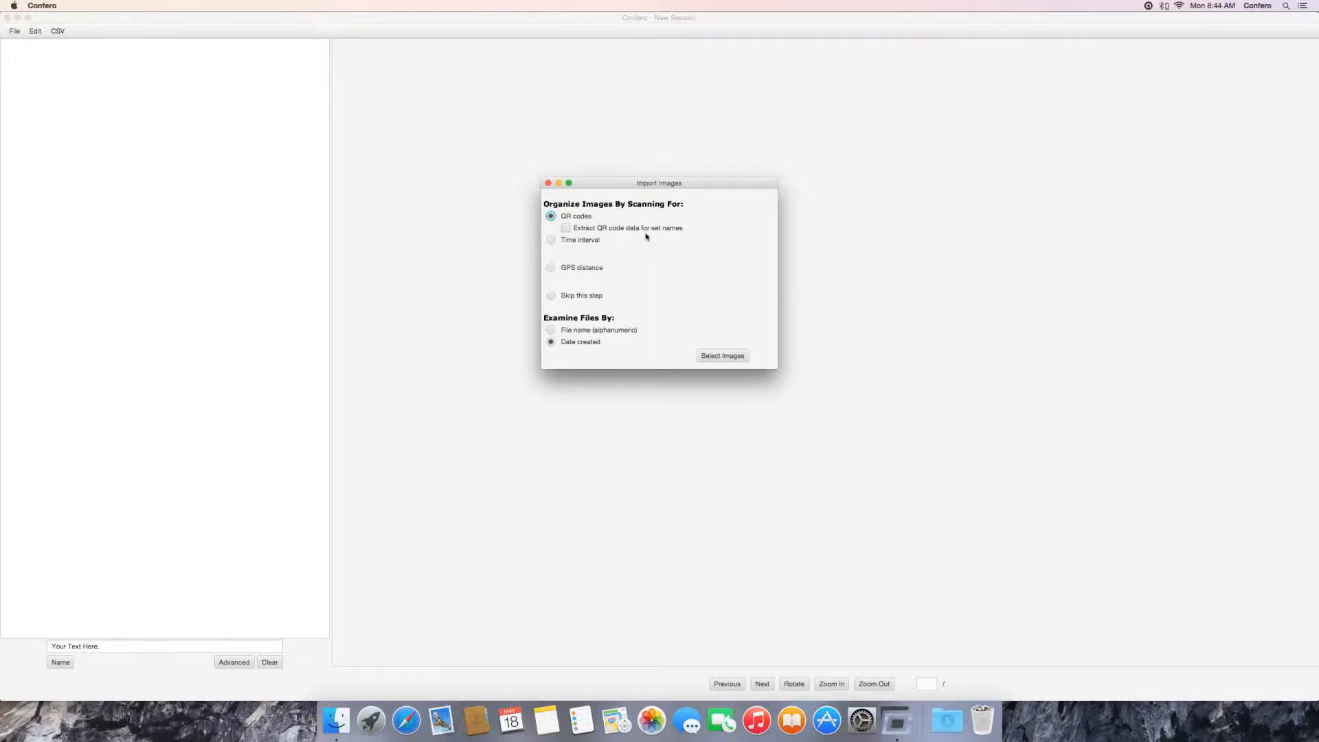
click(720, 357)
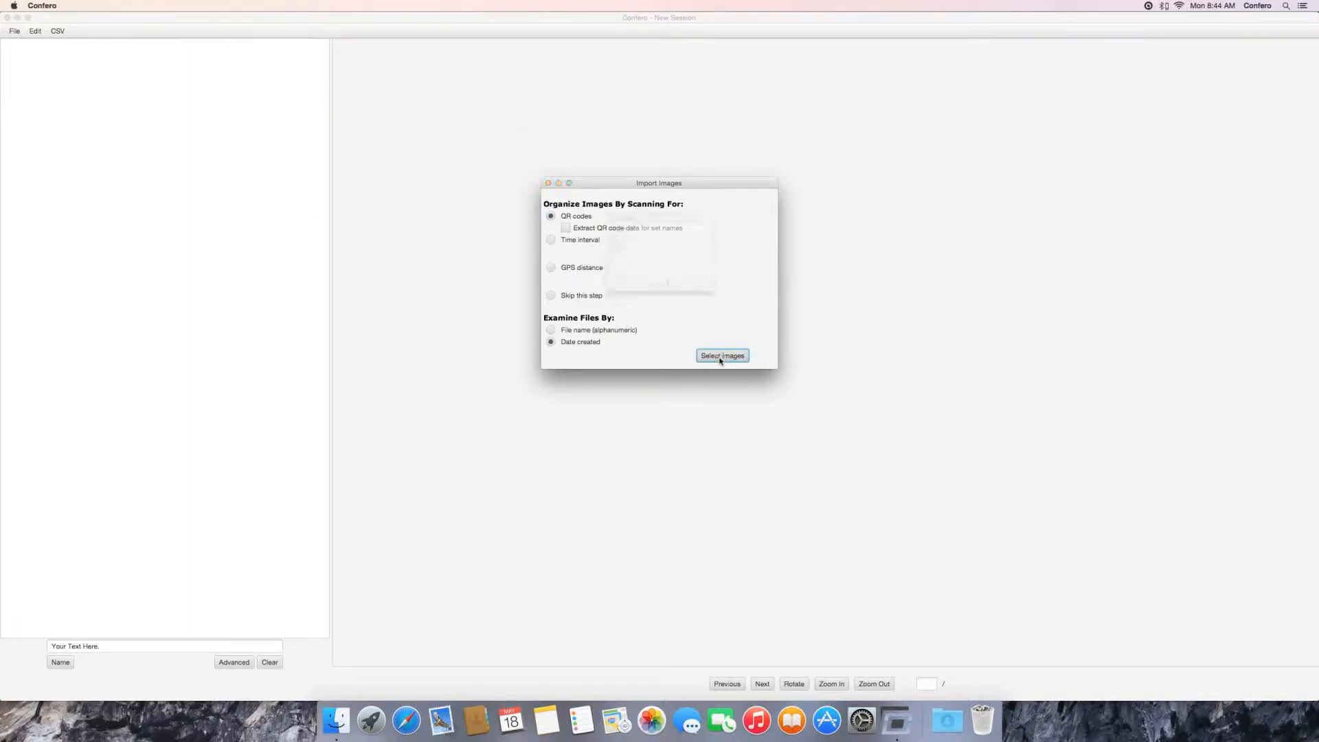
Step: Select IMG_2284.JPG through IMG_2295.JPG in the Confero Demo folder and import them
click(715, 177)
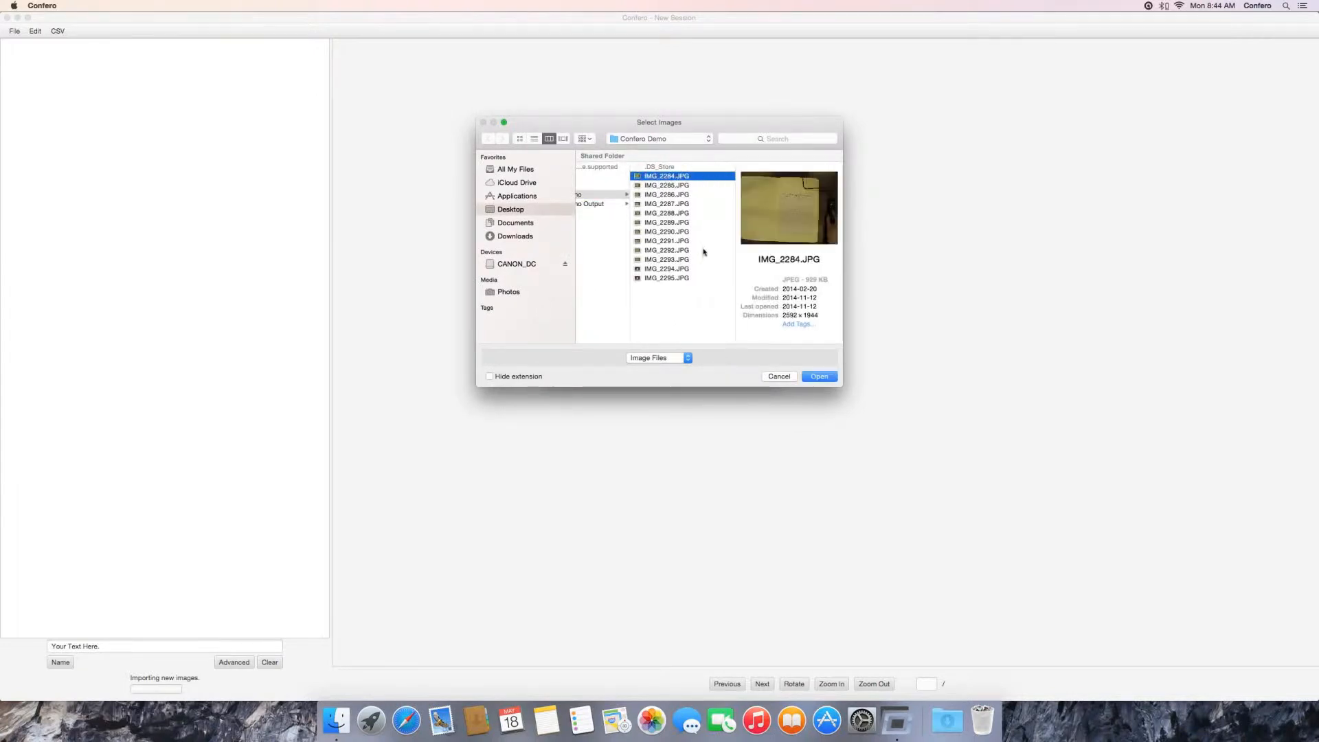
scroll(642, 206, left, 2)
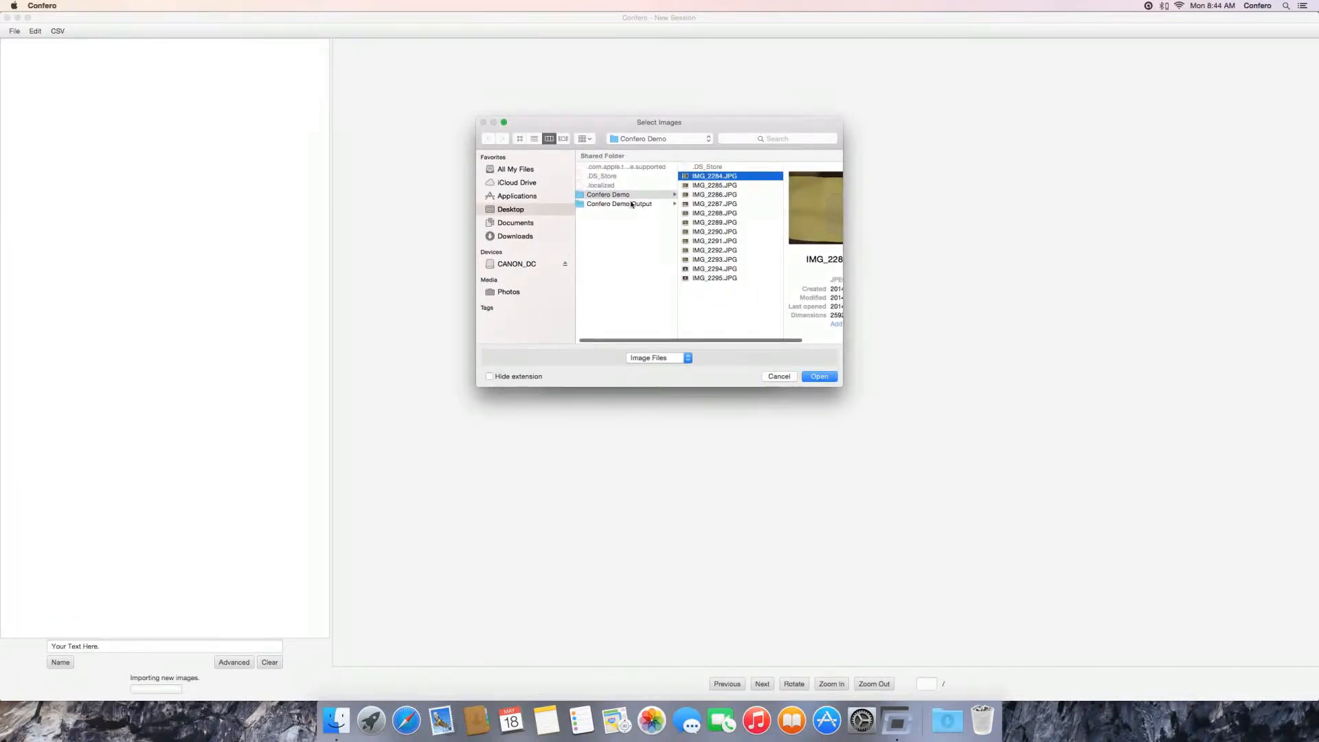
shift+click(723, 278)
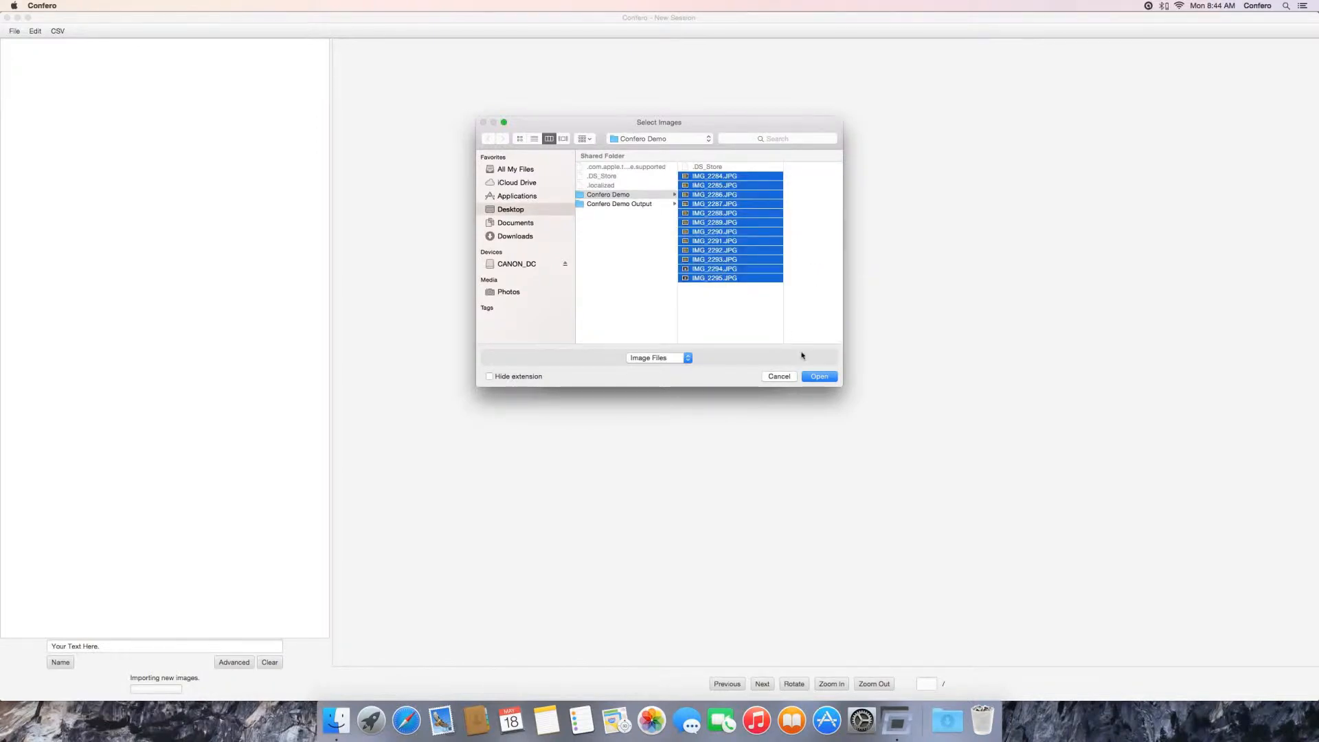
click(824, 378)
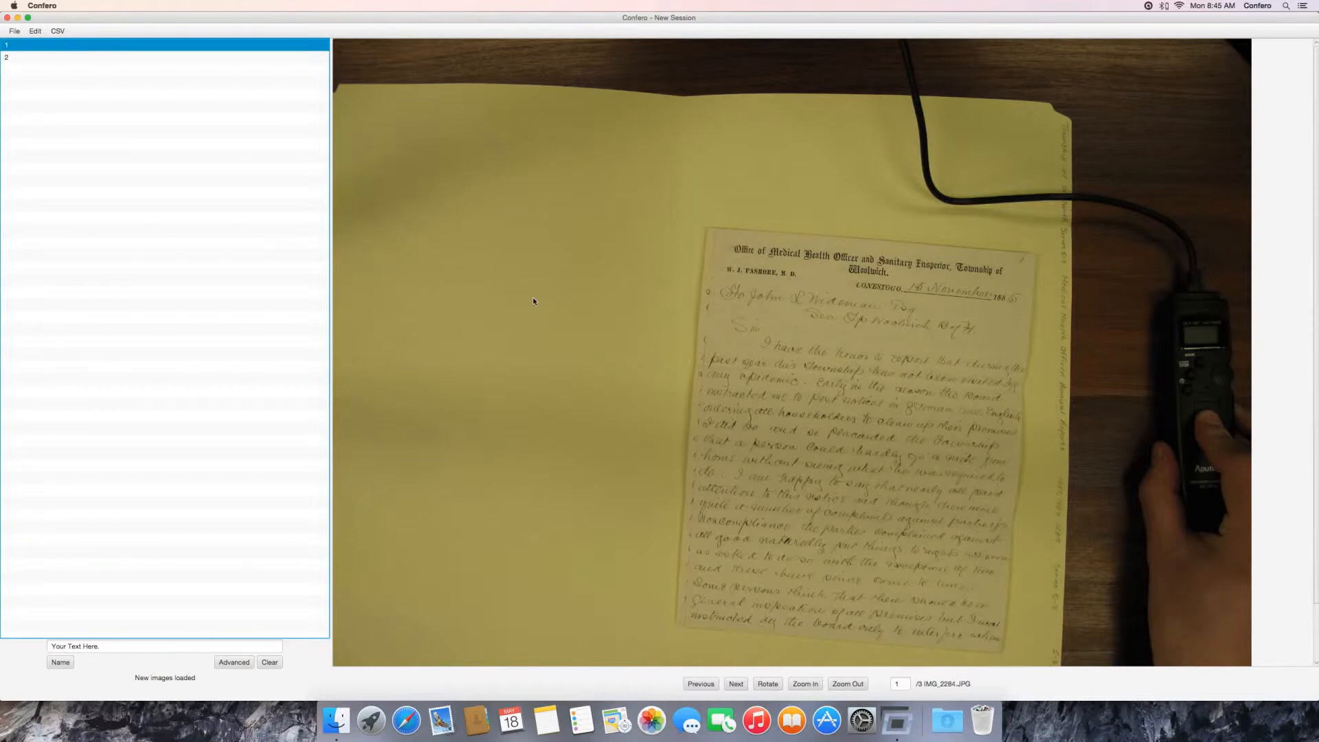
Step: Rotate IMG_2284.JPG in the first set until the folder label reads horizontally and enlarge it to read the label
click(766, 684)
click(766, 684)
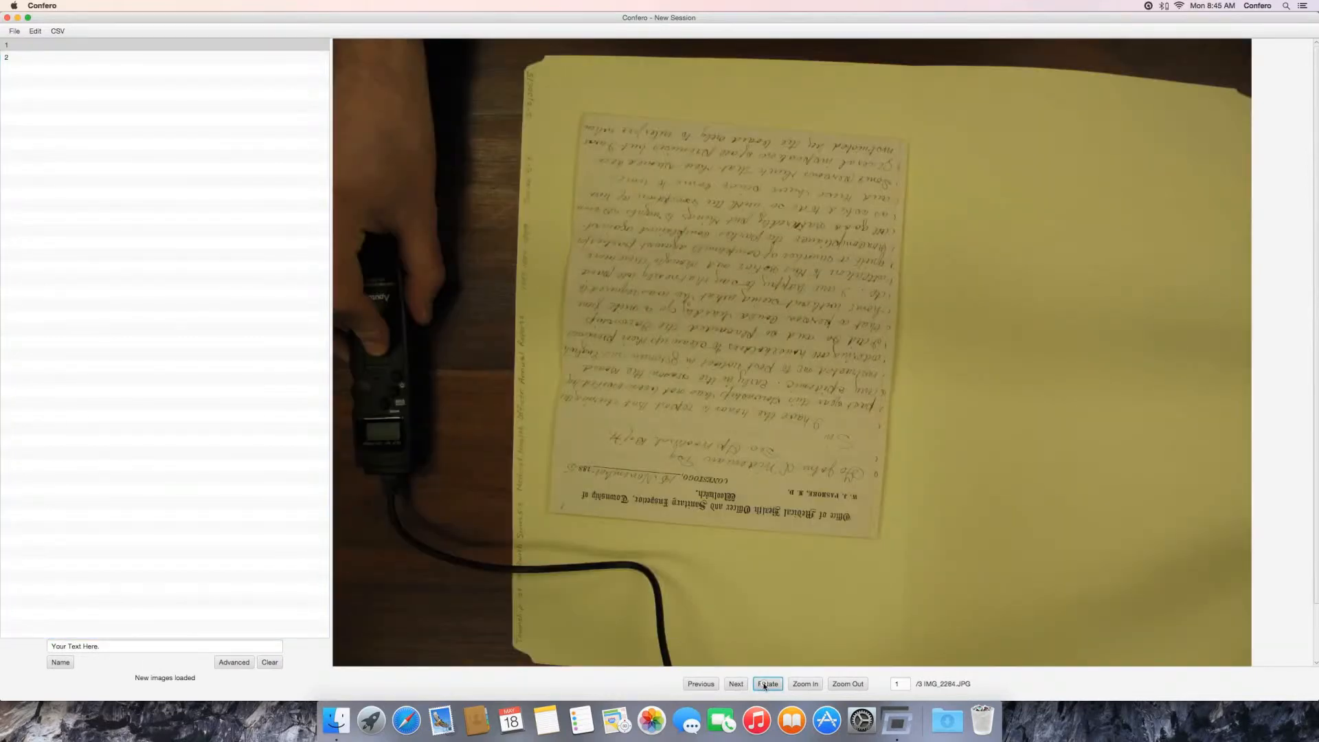
click(766, 684)
click(805, 684)
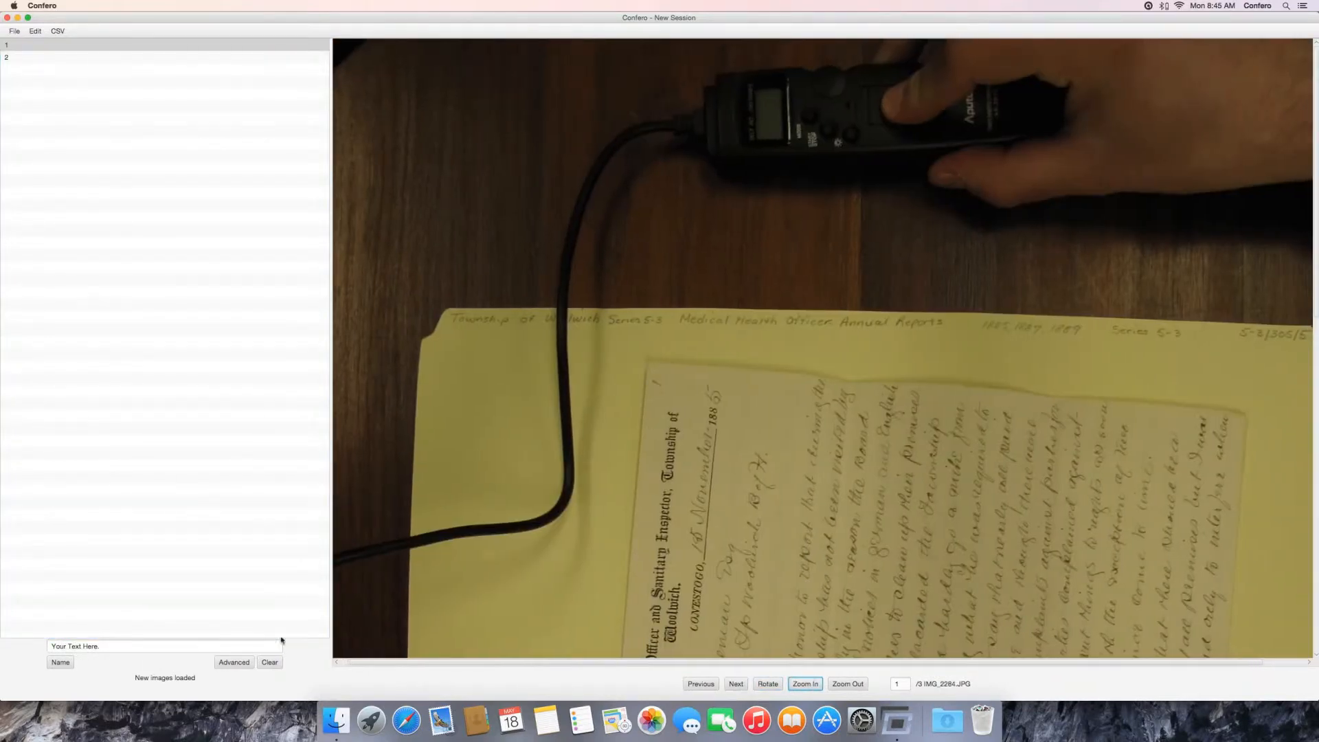
Step: Name the first image set "WRA - Woolwich County - 5-3-305-5", following the label on the photographed folder
click(98, 646)
text(Wool)
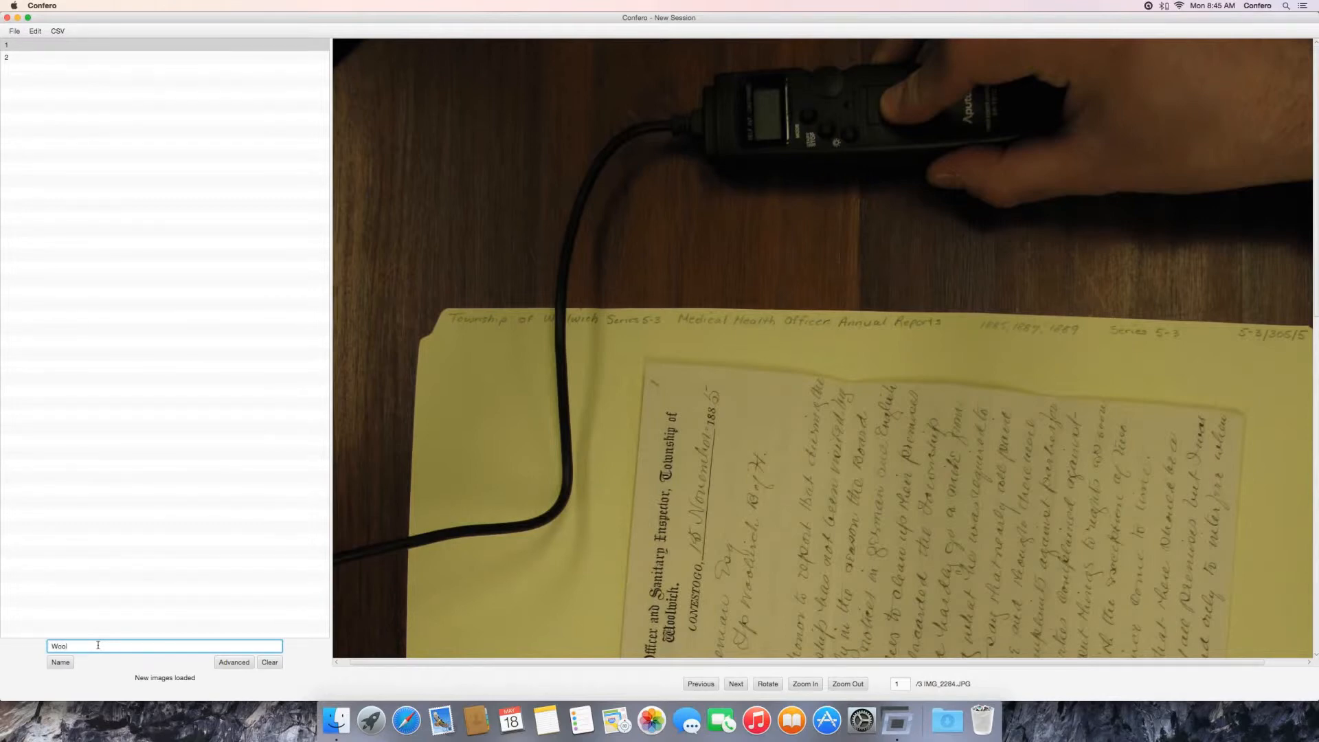
double_click(98, 645)
text(WRA - Woolwich County -)
scroll(426, 471, right, 3)
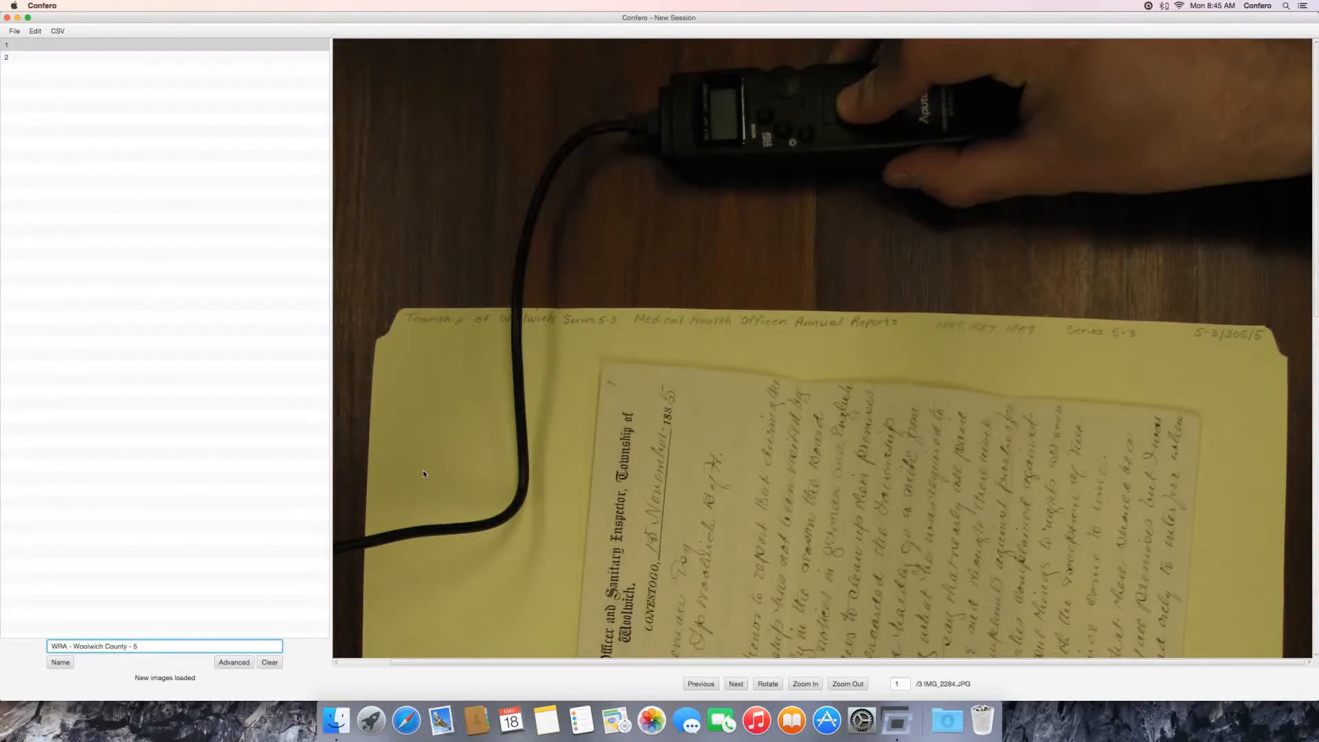
text(3-305-5)
key(Return)
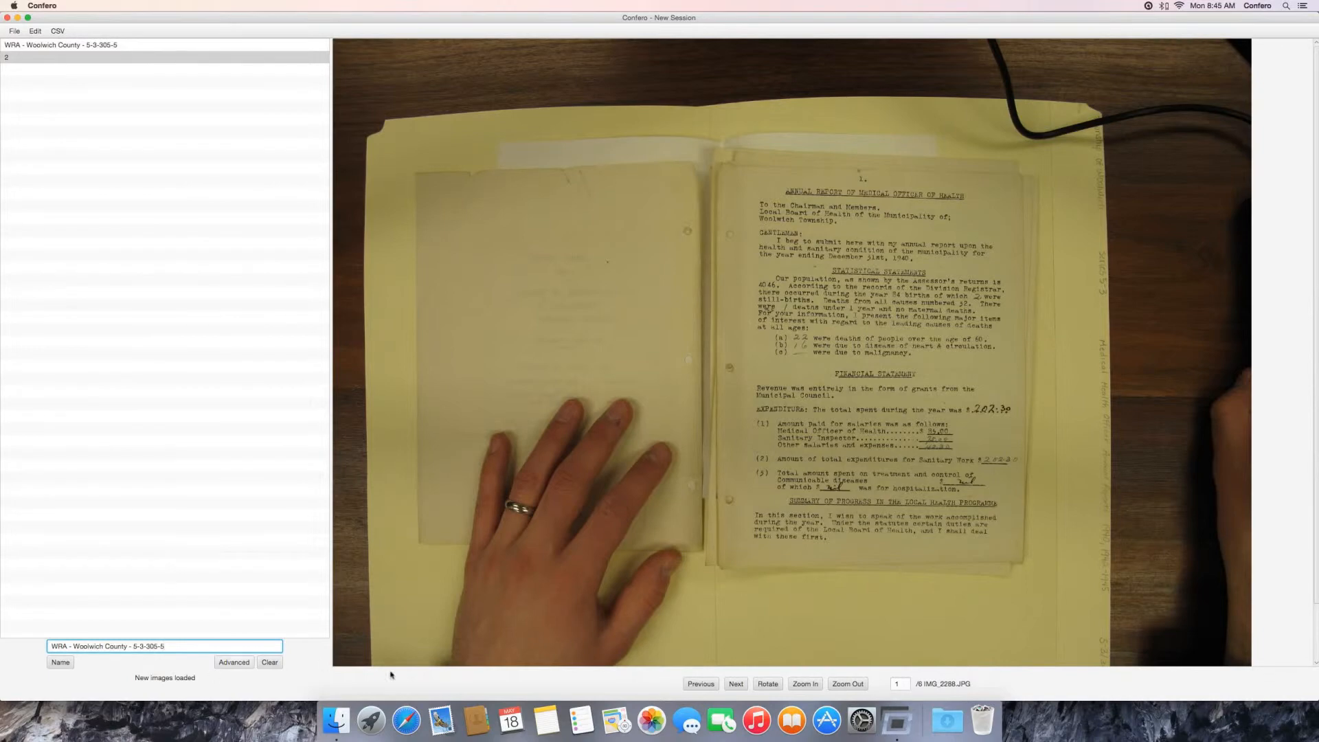
Step: Rotate and enlarge the second set's first image to read its folder label, and name the set "WRA - Woolwich County - 5-3-305-6"
click(766, 683)
click(767, 683)
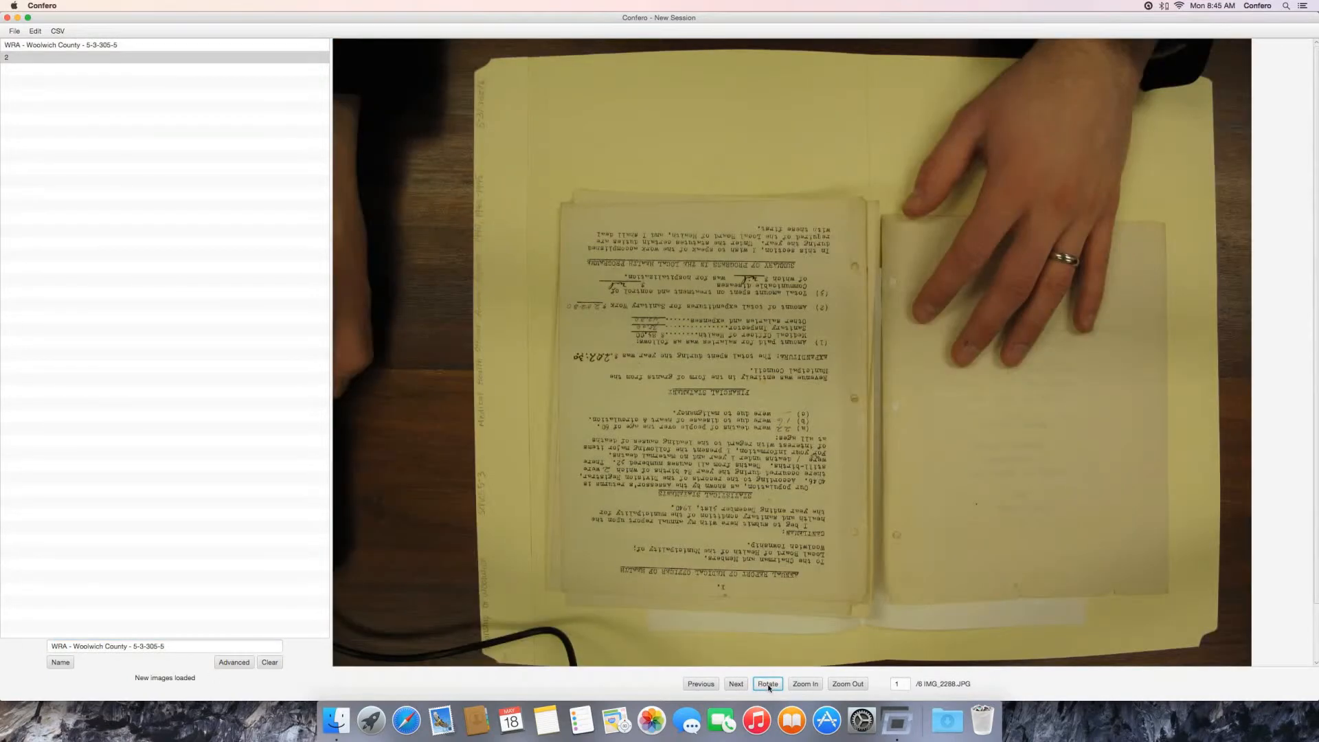
click(766, 683)
click(794, 684)
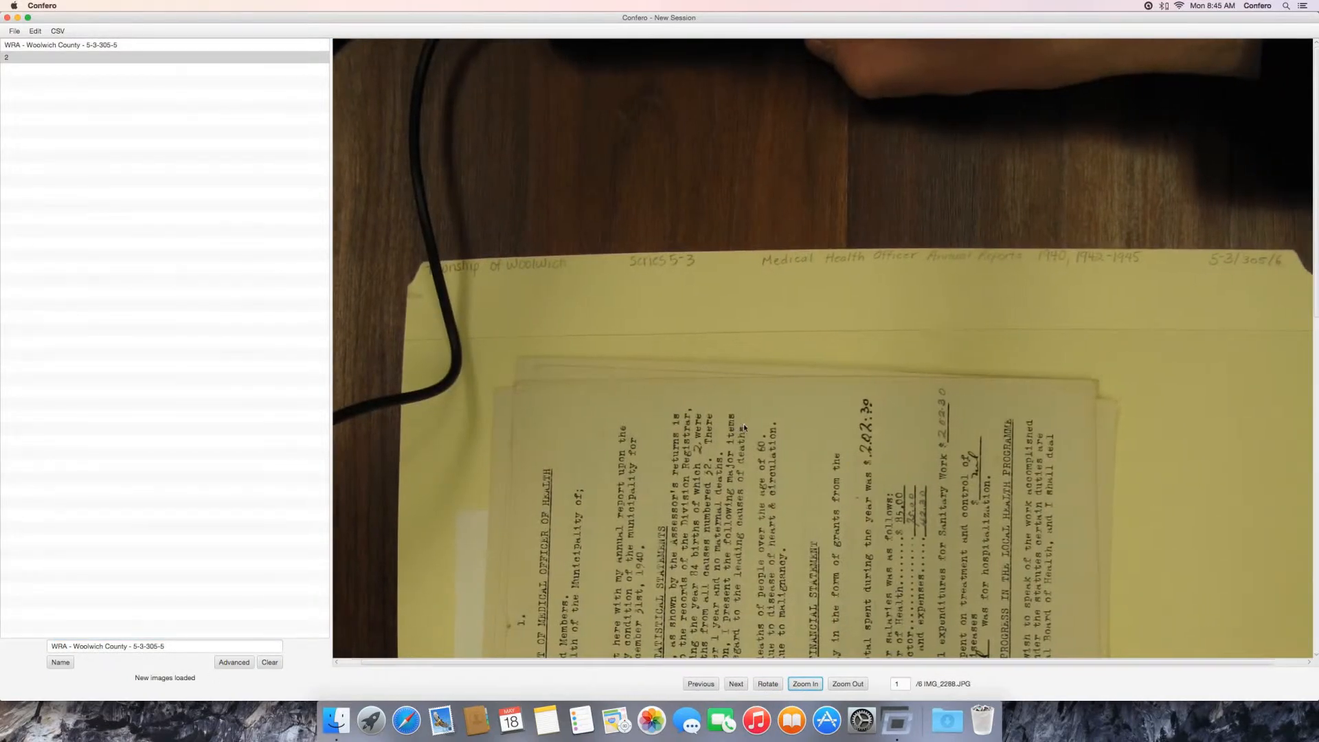
click(181, 643)
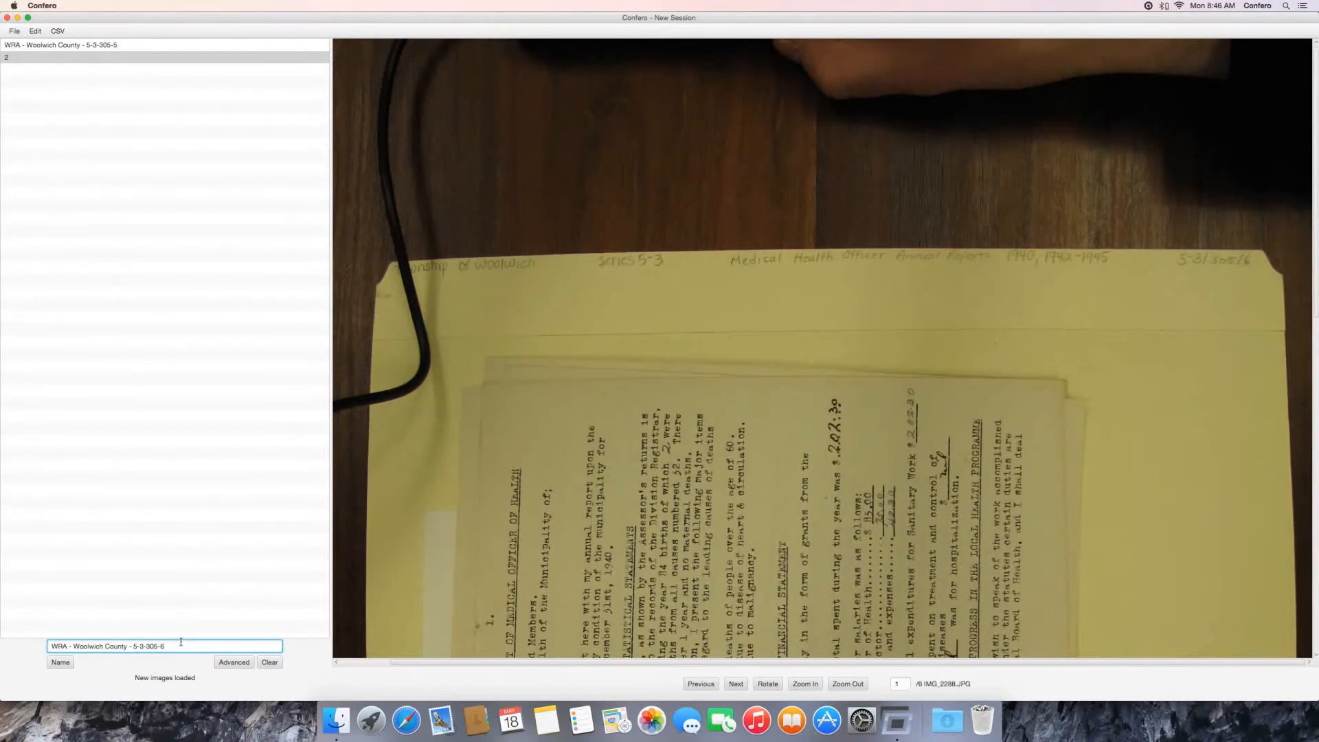
click(65, 662)
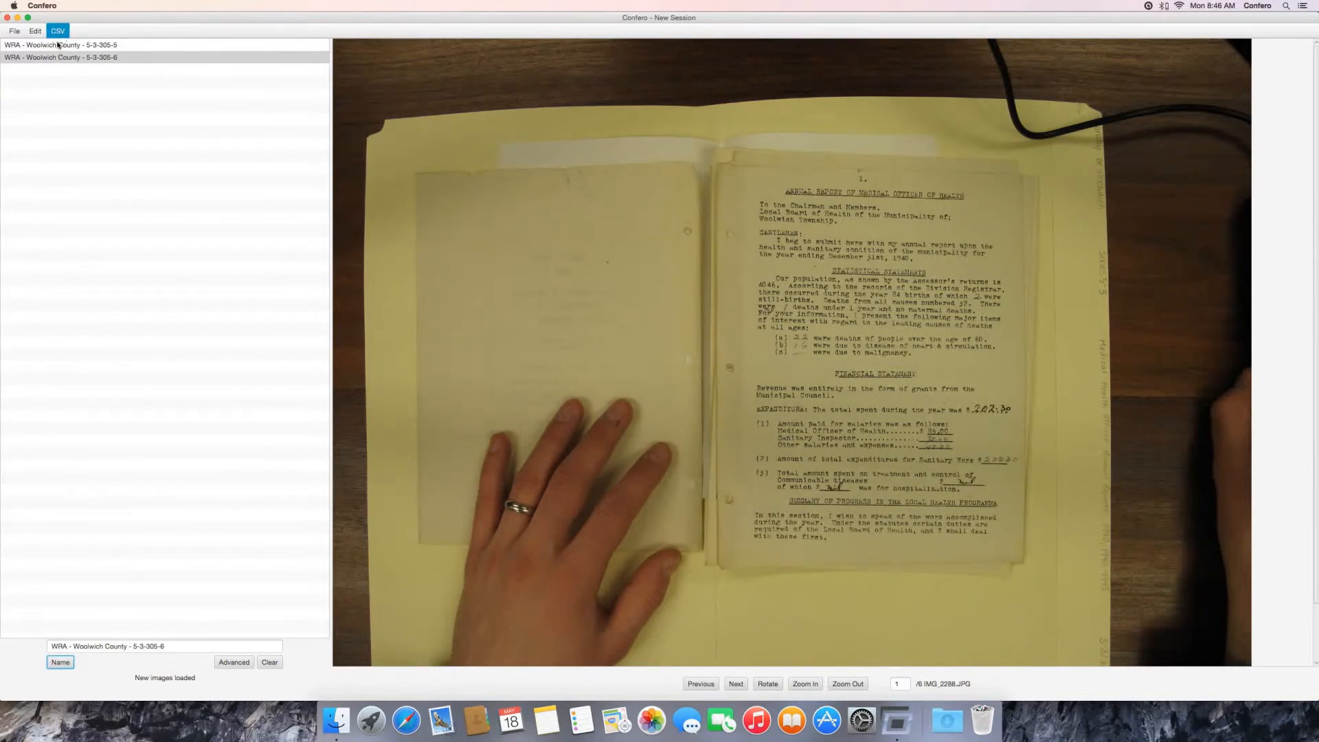
Step: With the Confero Demo Output folder shown in Finder, export the sorted original-format images and a PDF of each set into it
click(17, 34)
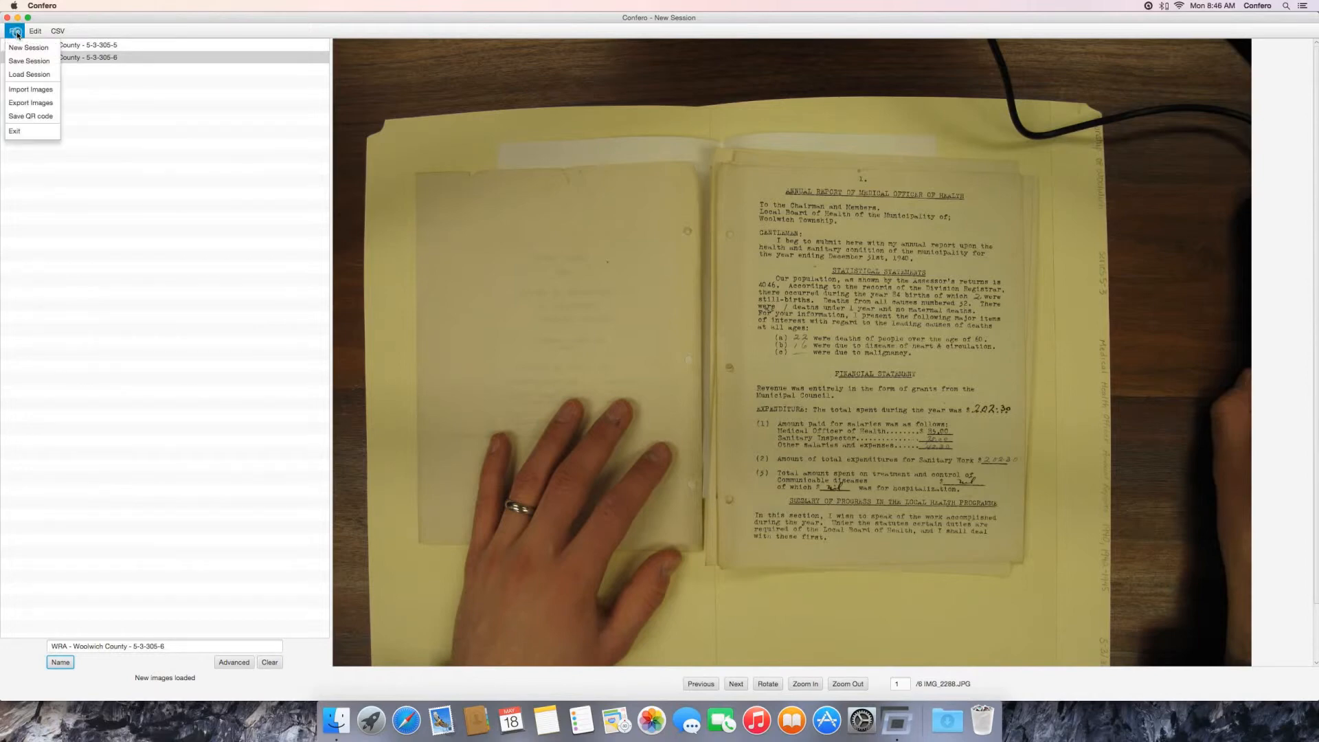
click(41, 106)
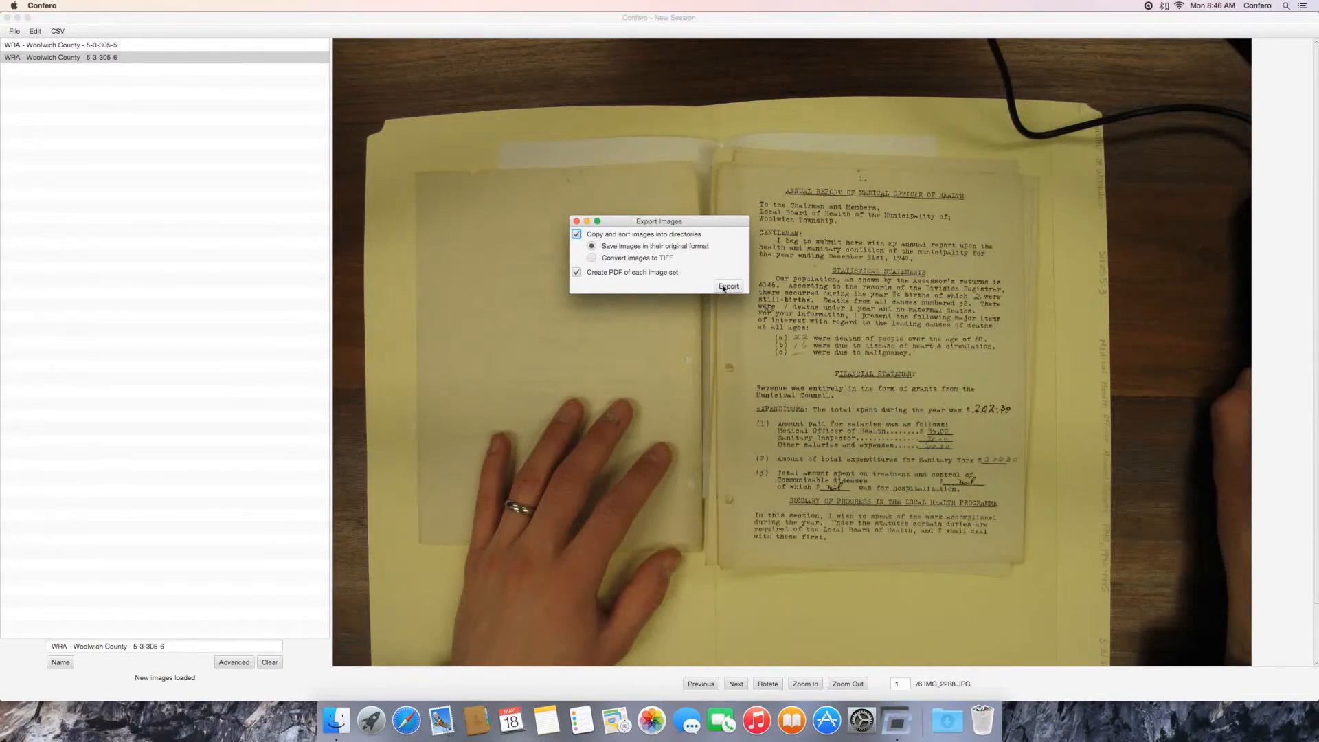
click(336, 720)
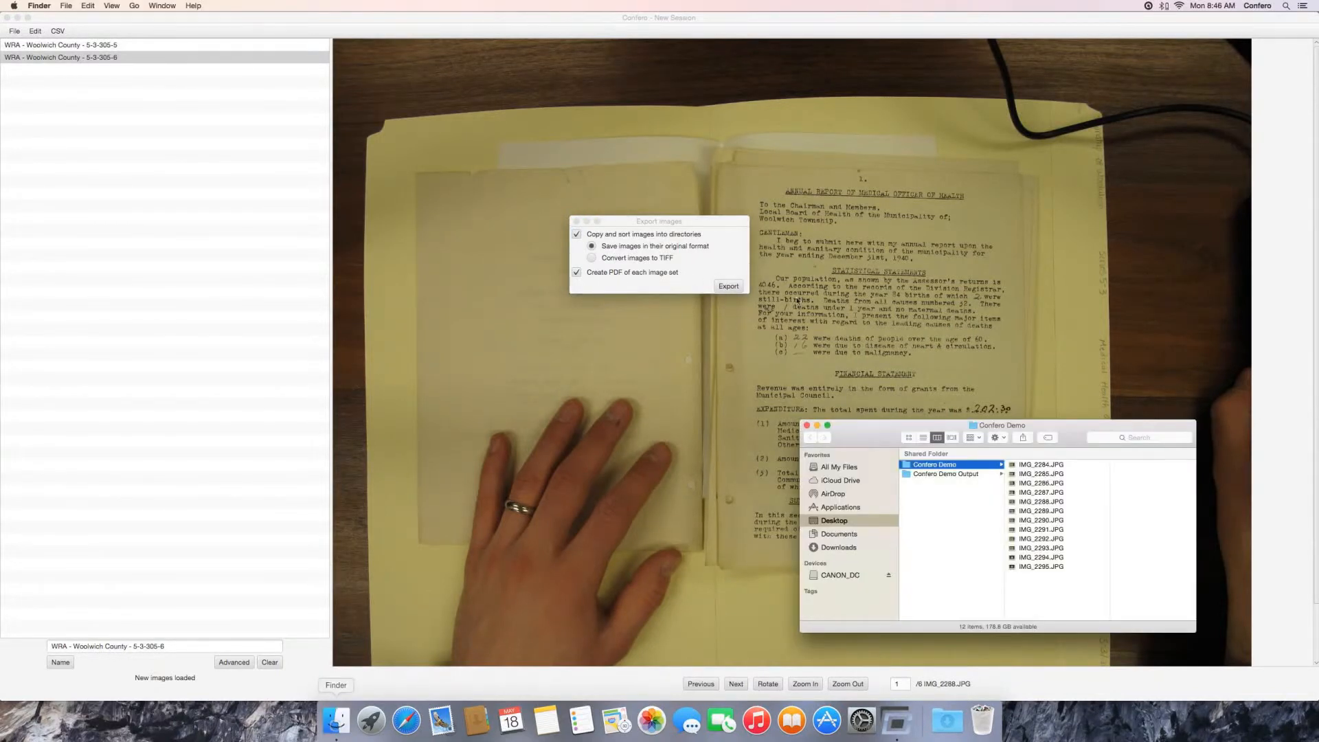
click(956, 474)
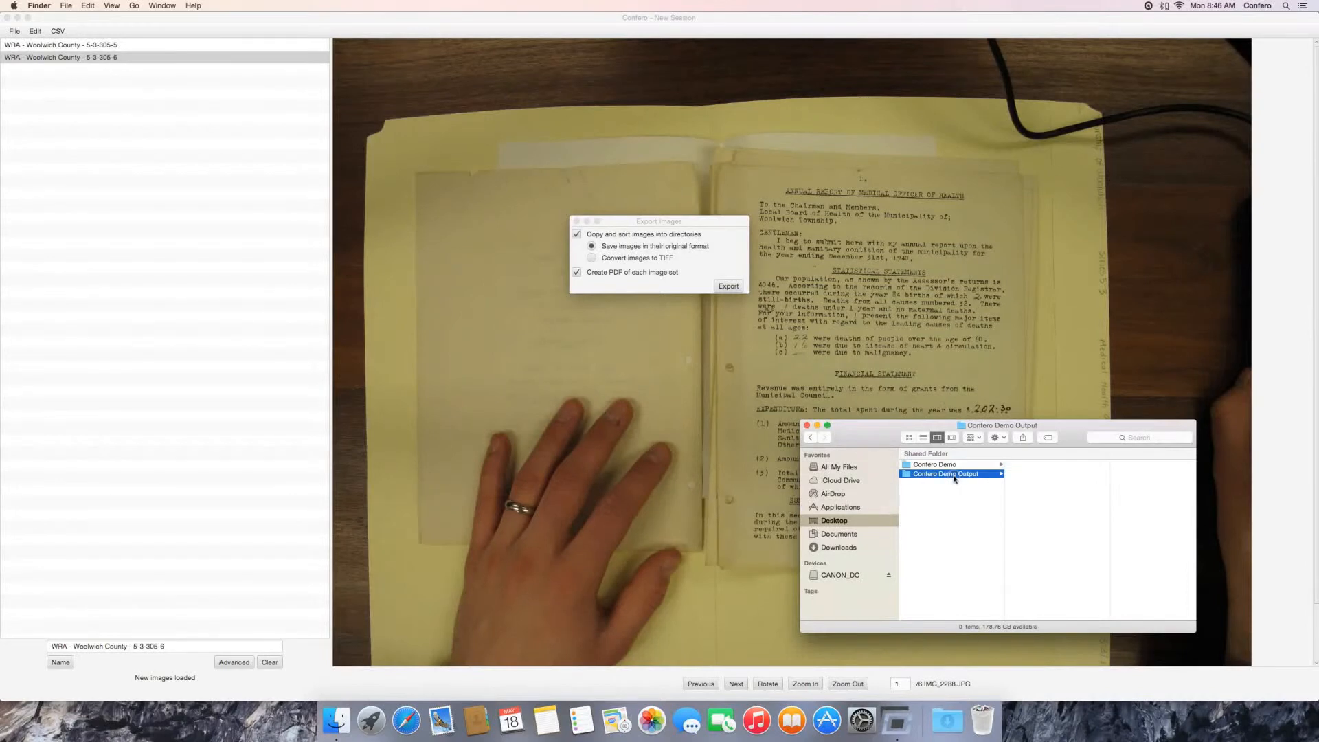
click(726, 285)
click(728, 286)
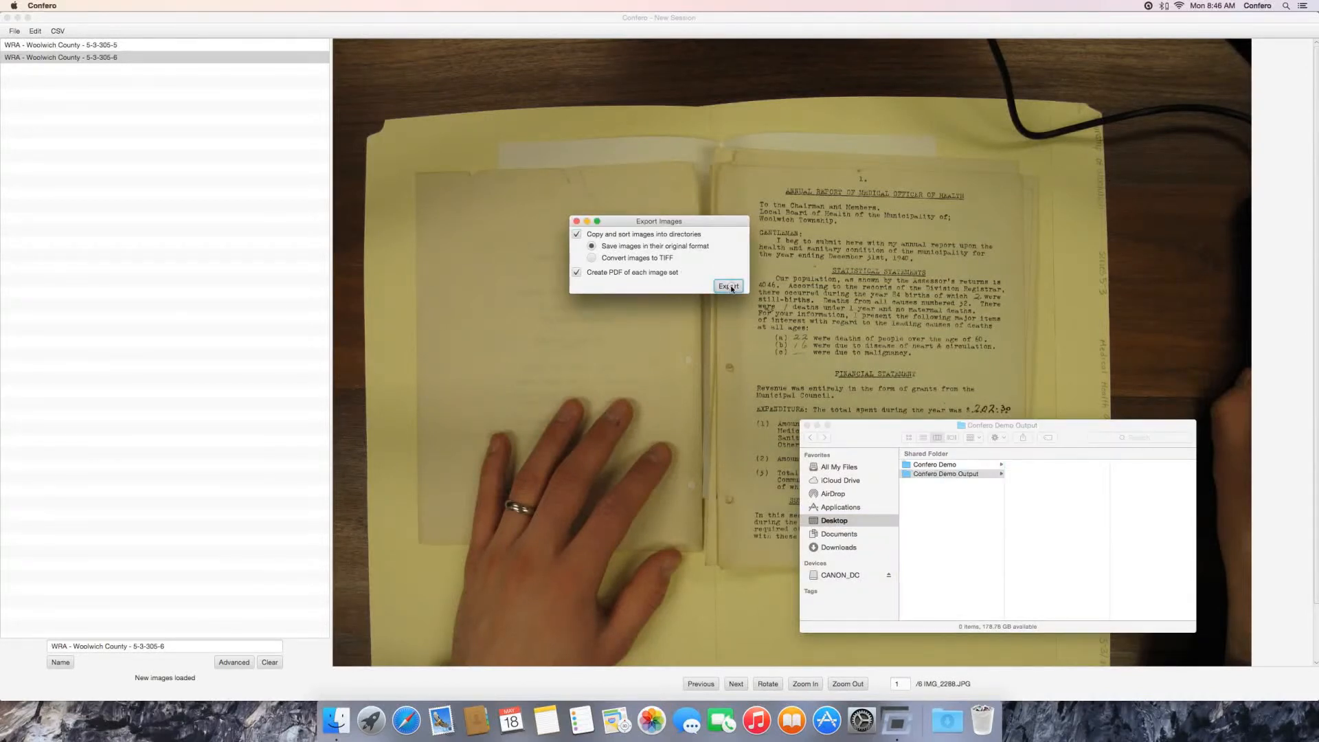
click(611, 176)
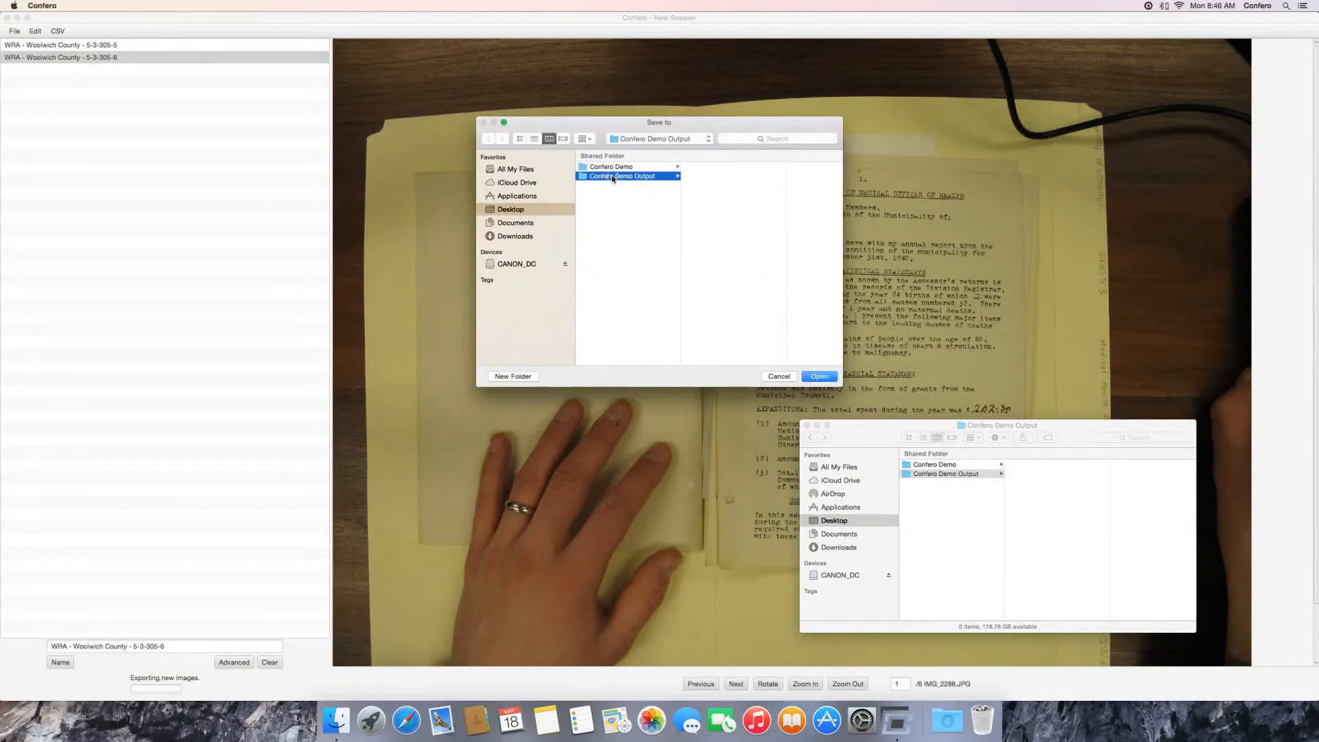
click(824, 378)
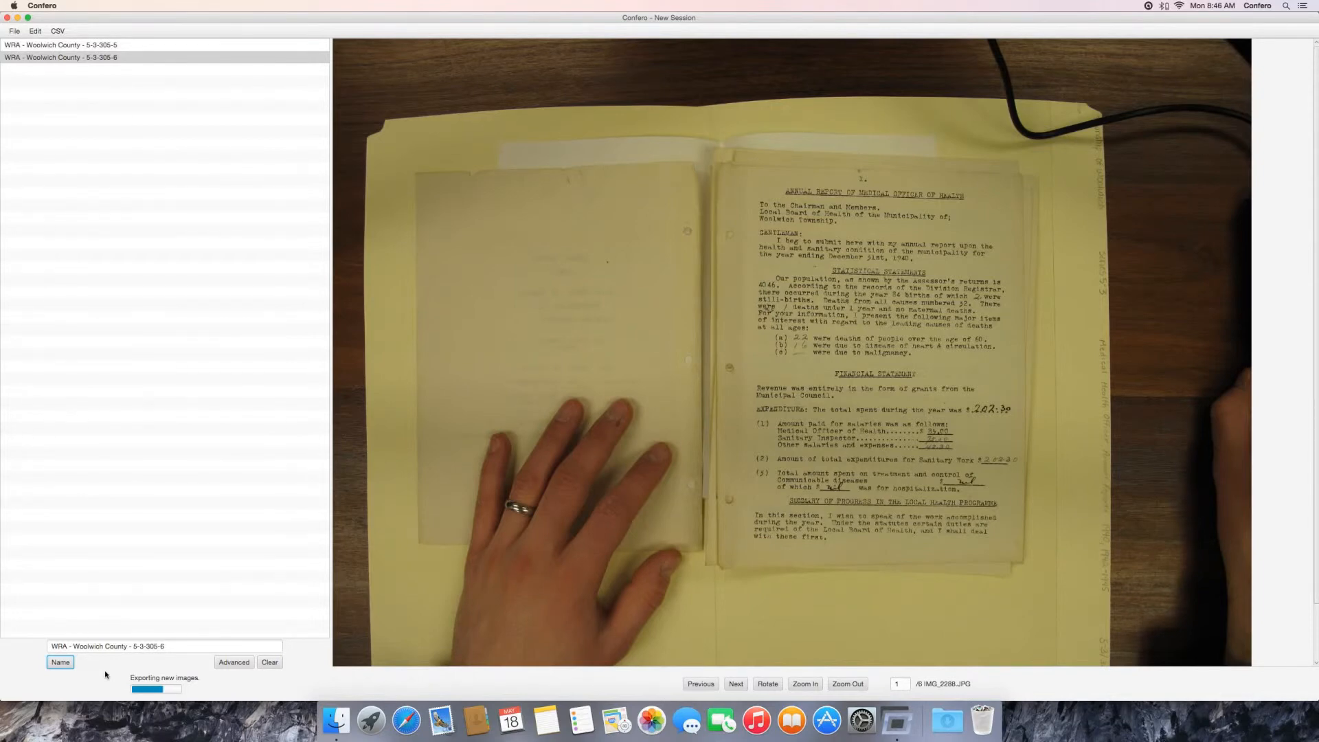
Step: Switch to Finder to check the exported items in Confero Demo Output and widen the window and name column to fit the full names
click(337, 720)
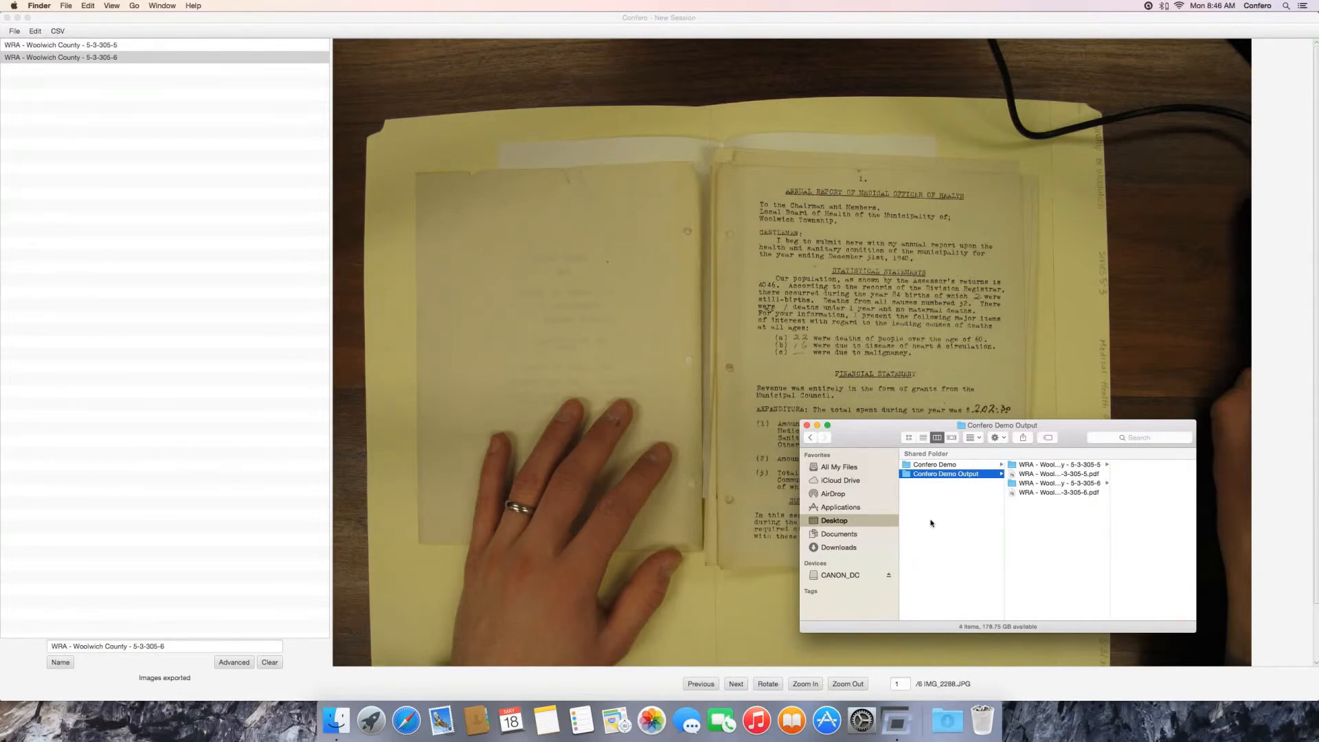
click(1028, 464)
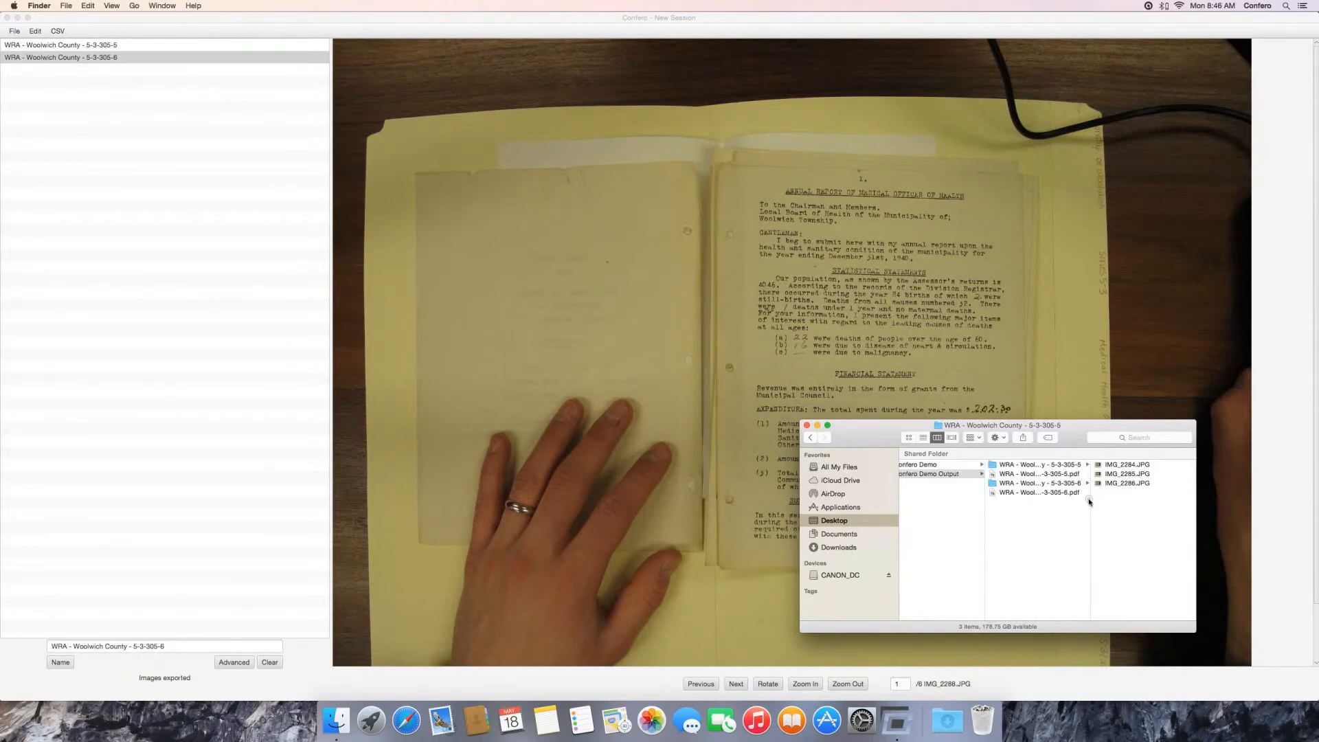
key(Left)
drag(1229, 500, 1230, 500)
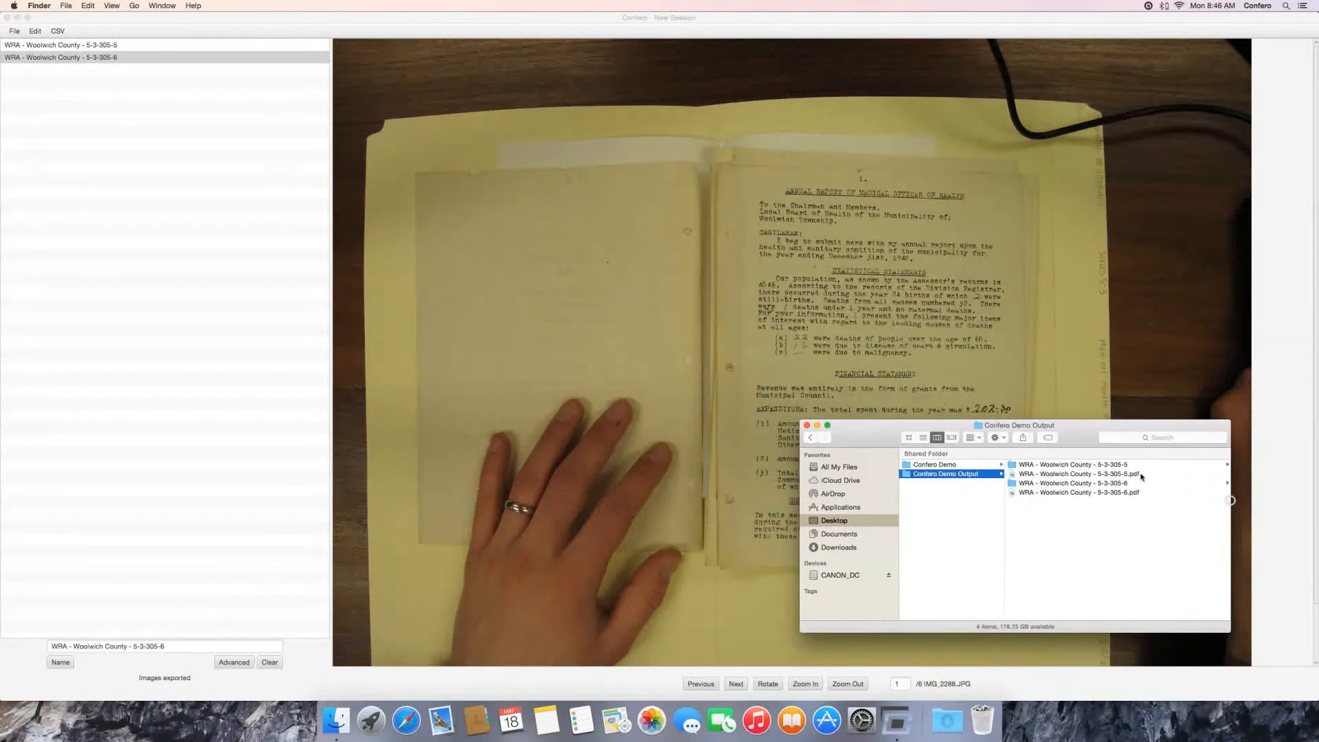
Step: Look through the exported images in the folder WRA - Woolwich County - 5-3-305-5 and go back to its parent folder
click(1136, 465)
key(Right)
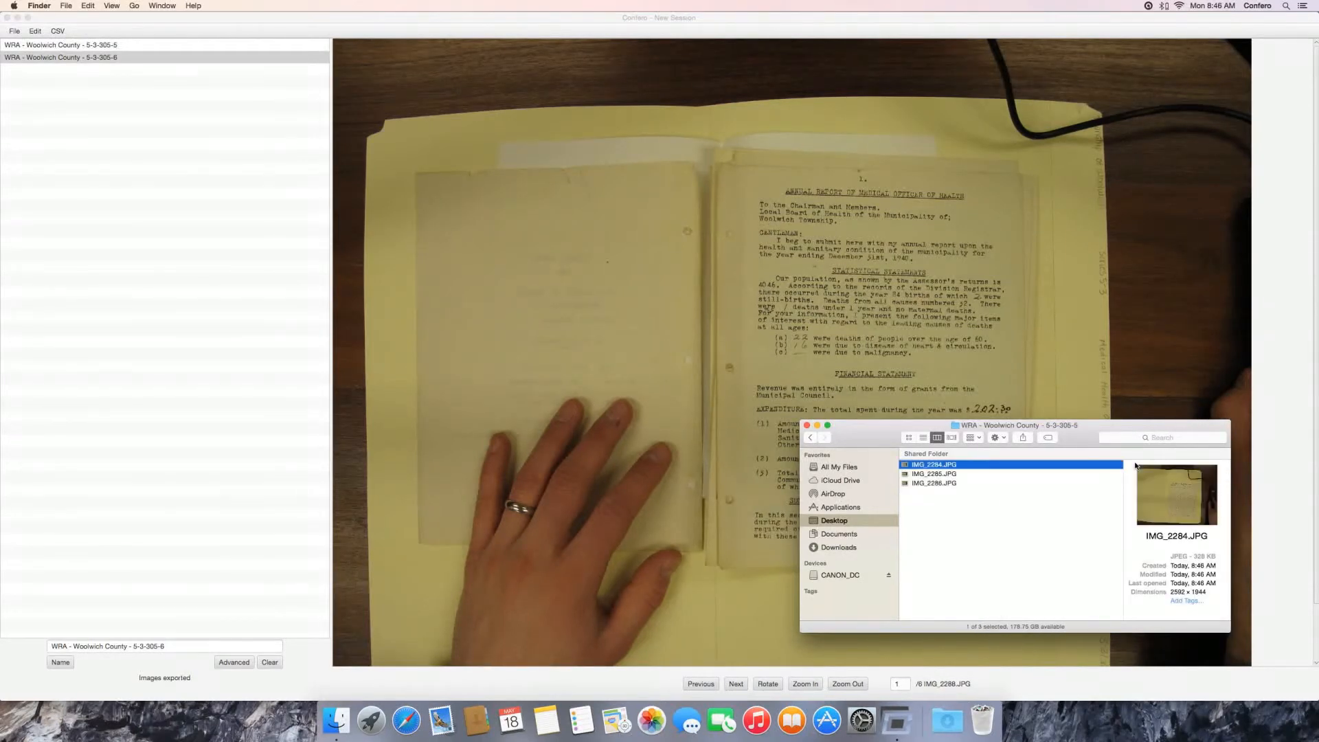
key(Down)
key(Down)
key(Up)
key(Up)
key(Left)
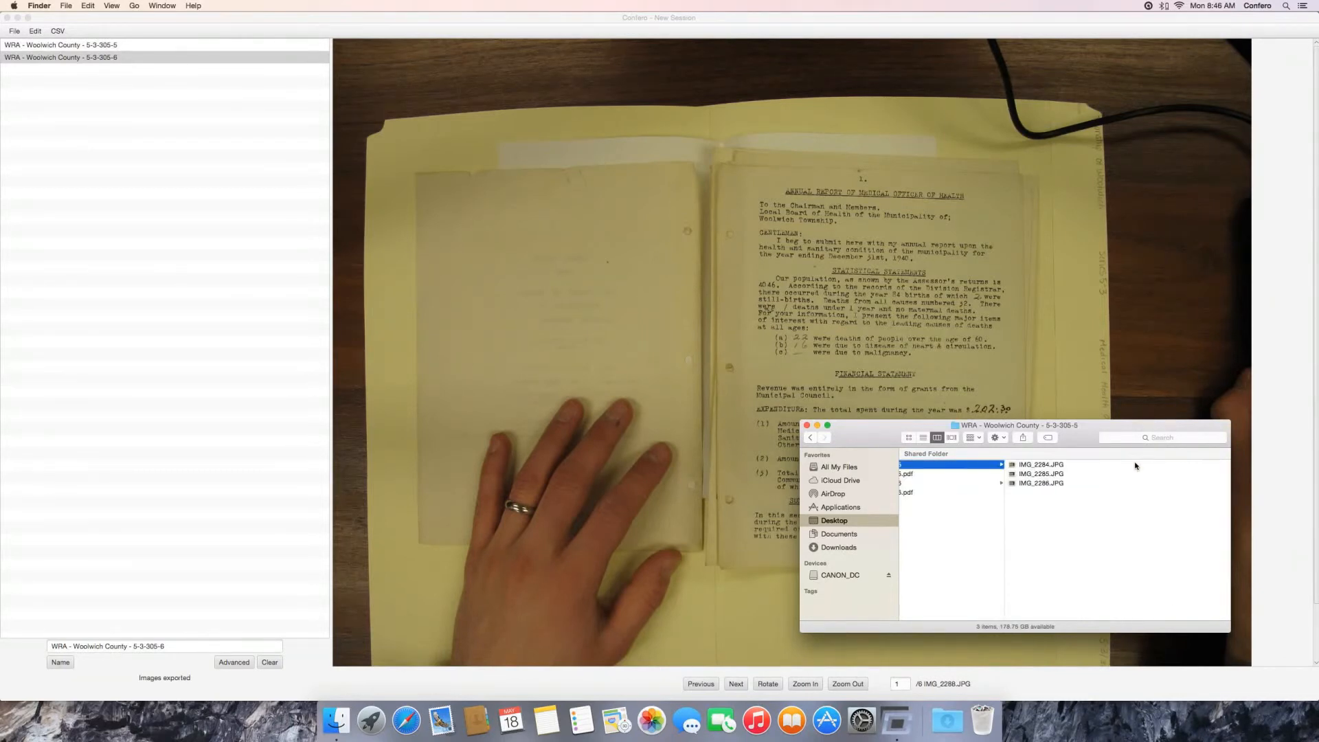
Step: Preview the pages of WRA - Woolwich County - 5-3-305-5.pdf, close the preview and bring the full output file list into view
key(Down)
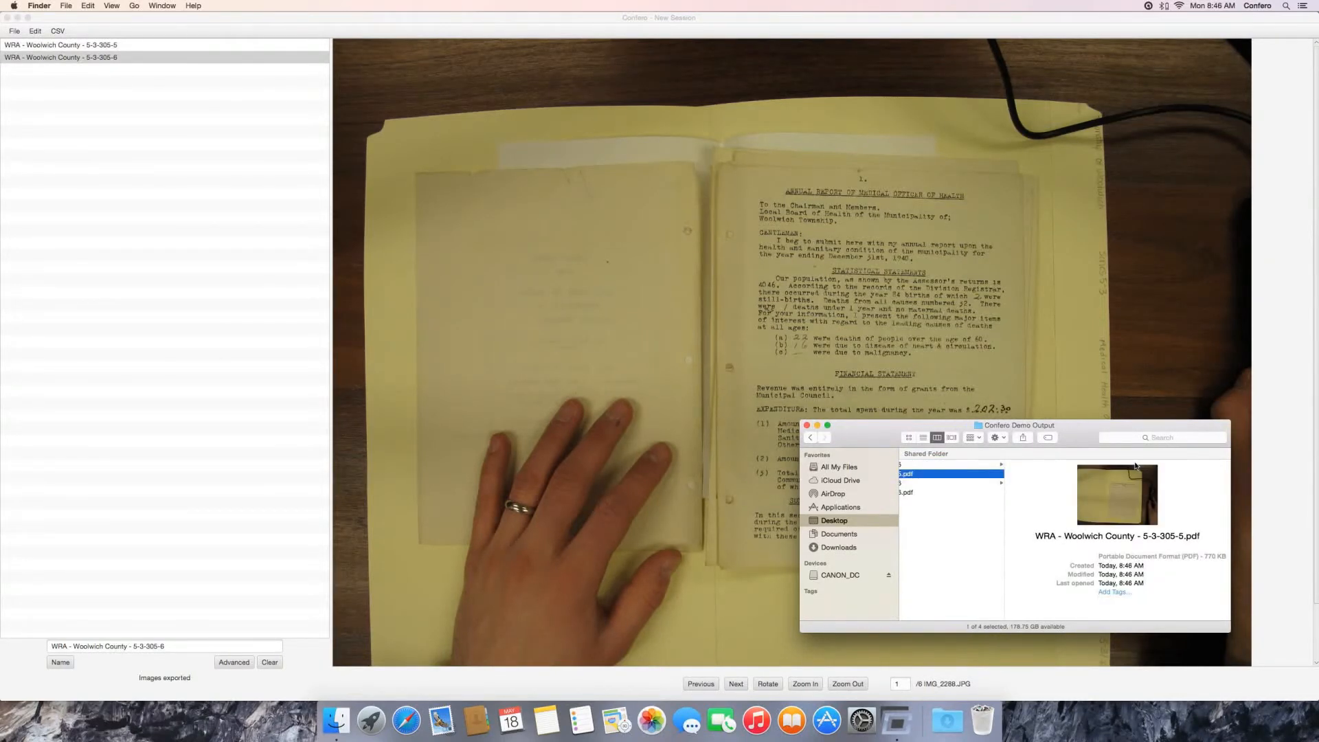
key(space)
scroll(852, 316, down, 10)
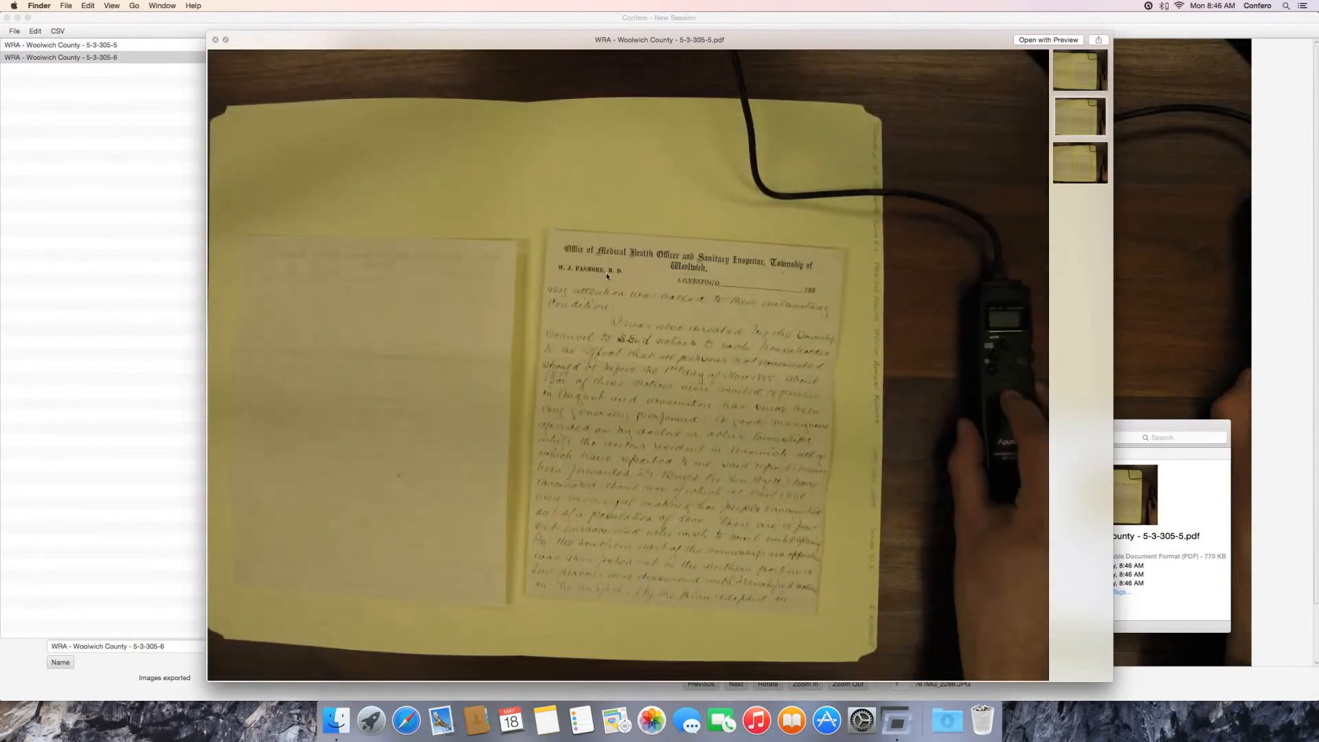
scroll(606, 272, up, 6)
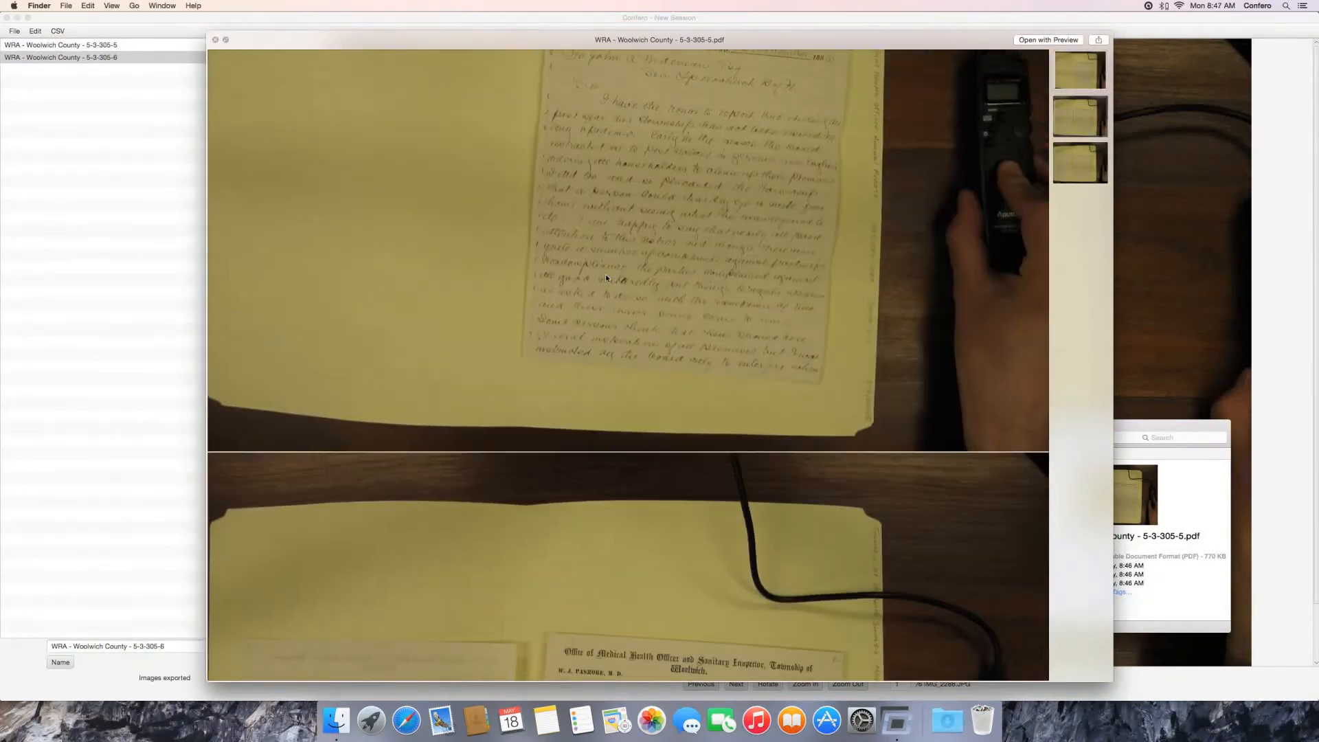
key(space)
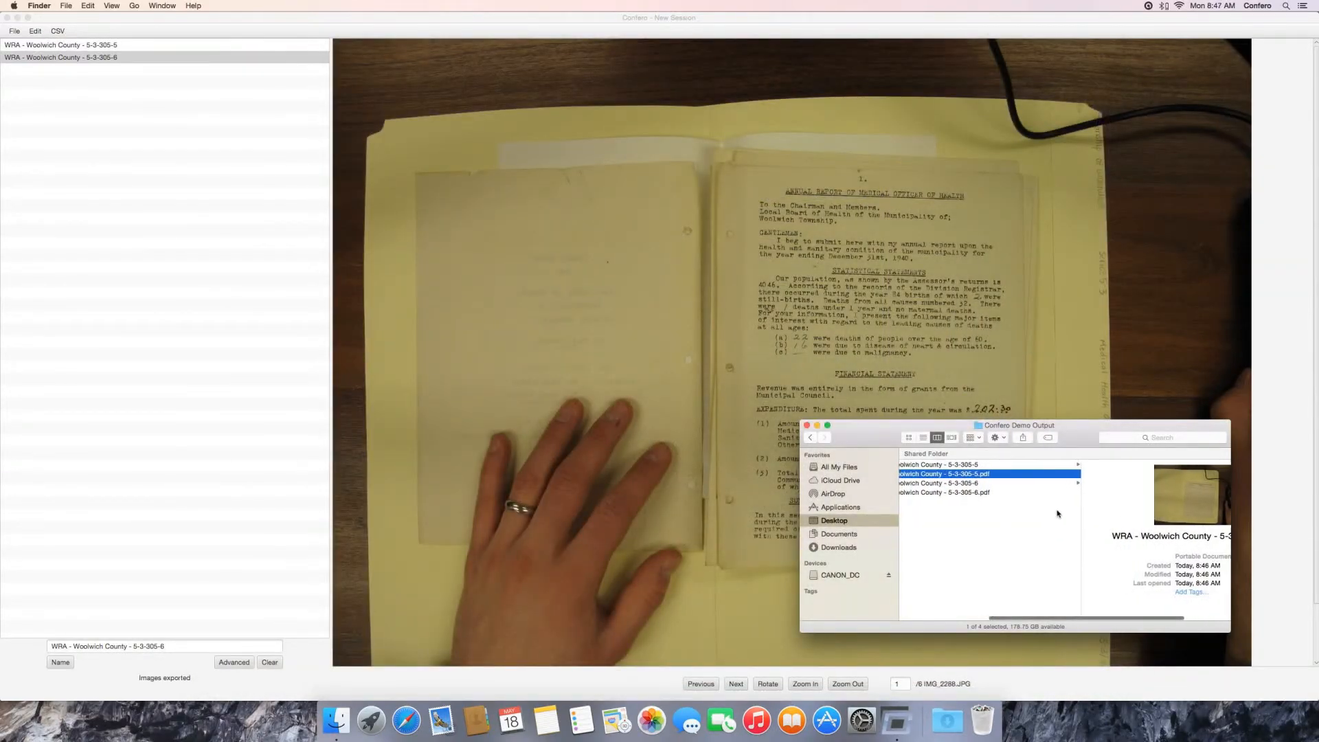
scroll(1058, 513, left, 2)
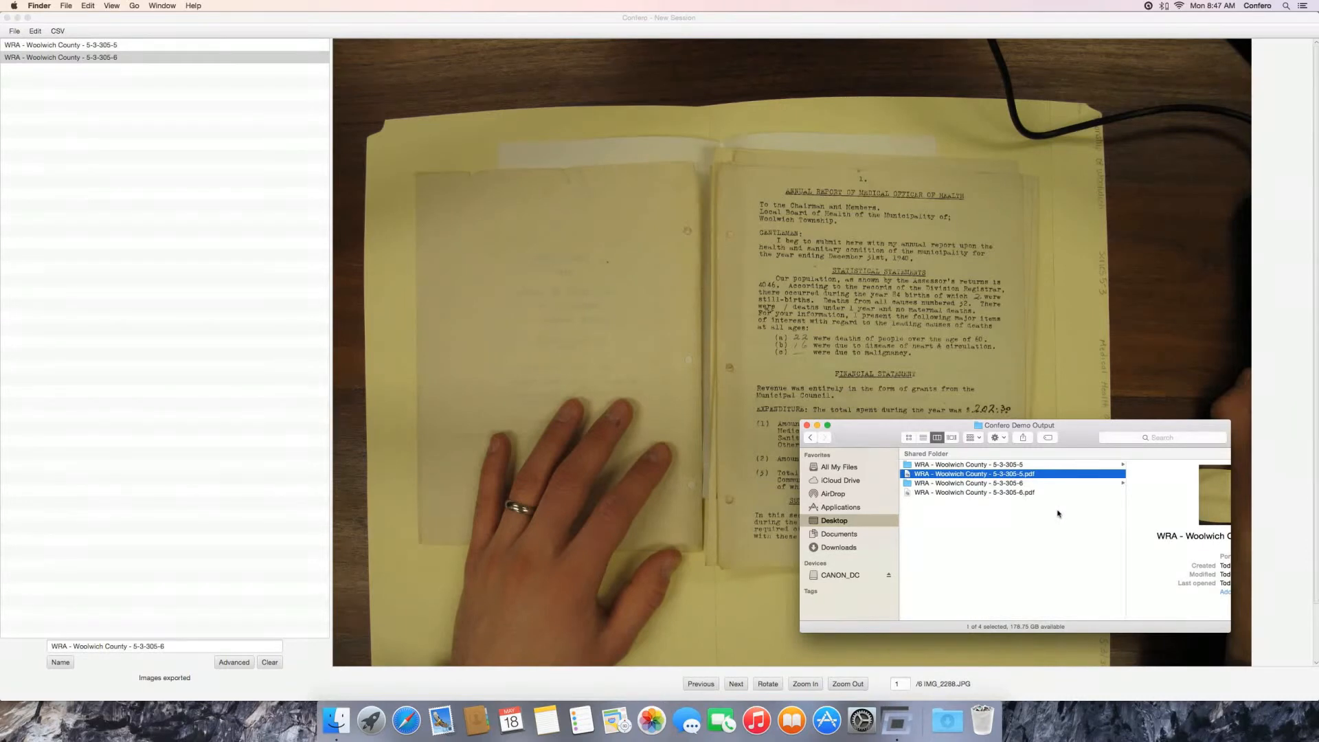